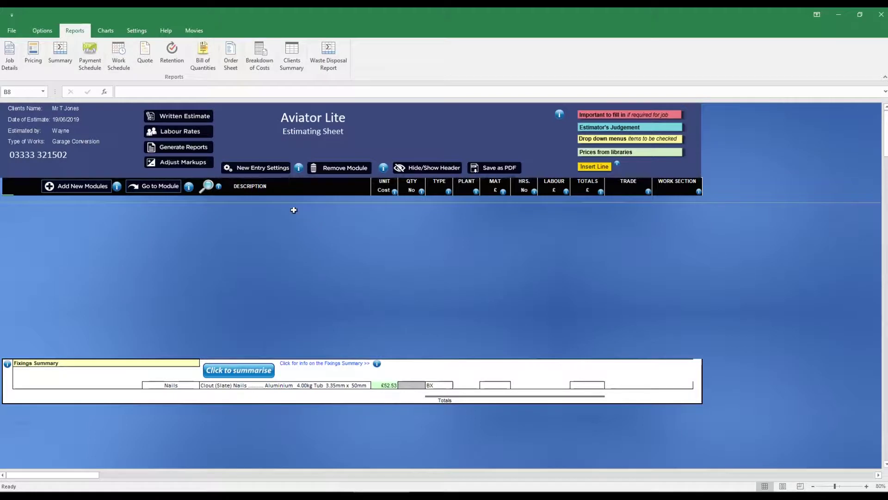
Step: Examine the complete list of available estimating modules and close it
left_click(206, 186)
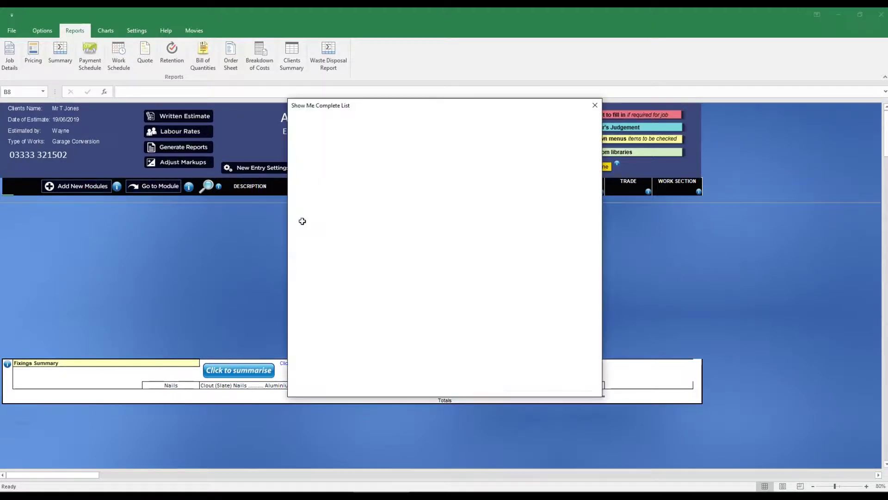
scroll(595, 223, "down", 4)
left_click_drag(595, 223, 594, 258)
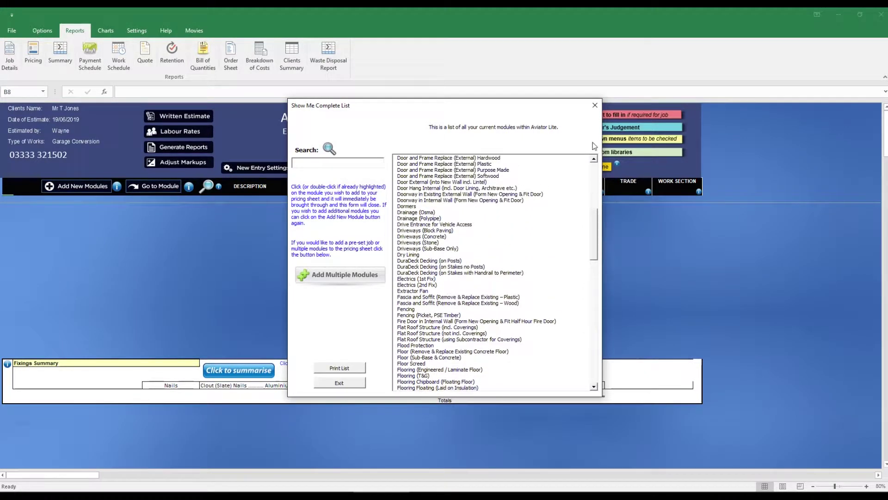
left_click(595, 105)
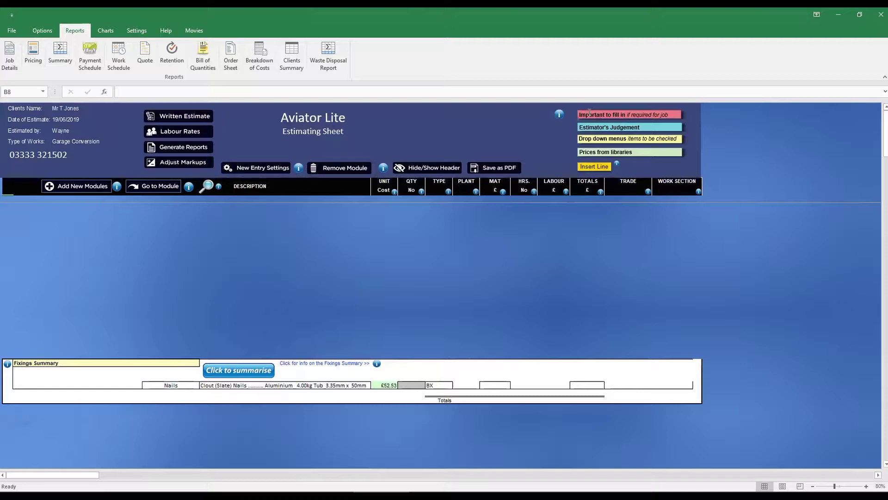
Step: Load the Garage Conversion pre-set job into the selected estimating module list
left_click(83, 188)
left_click(318, 274)
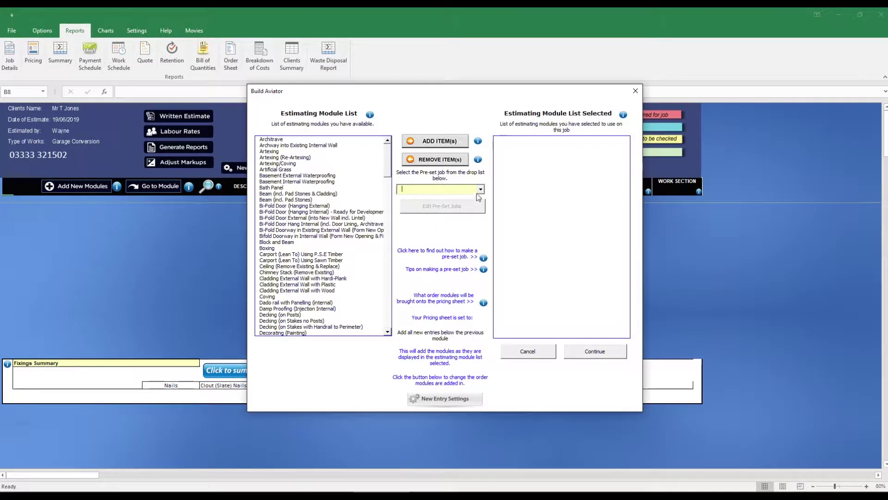
left_click(480, 189)
left_click(470, 207)
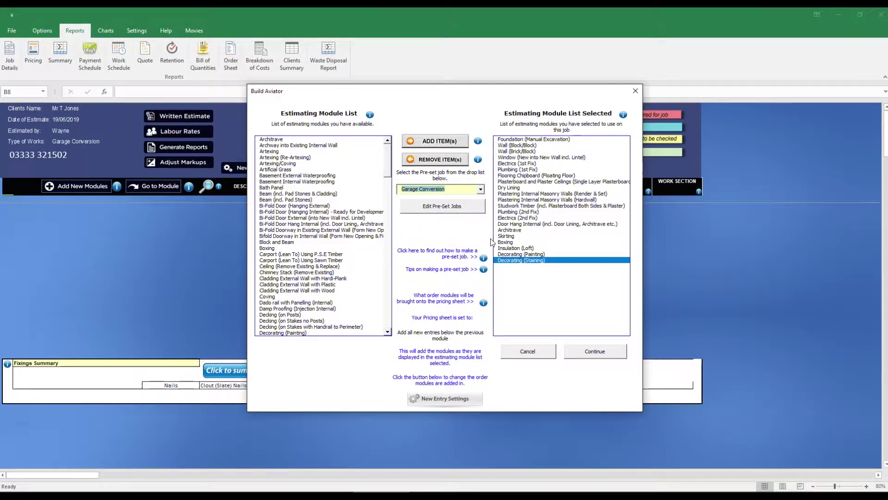
Step: Remove Decorating (Staining) from the selected estimating modules and add Artexing in its place
left_click(507, 261)
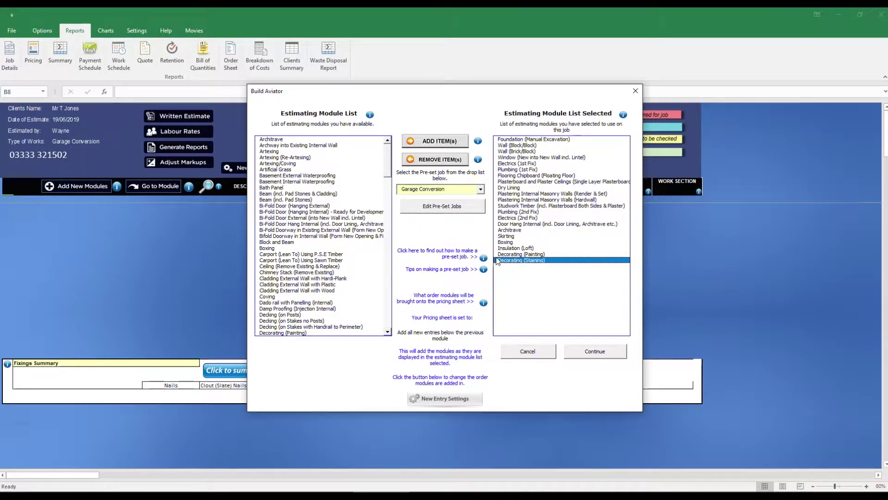
left_click(449, 160)
left_click(269, 151)
left_click(435, 143)
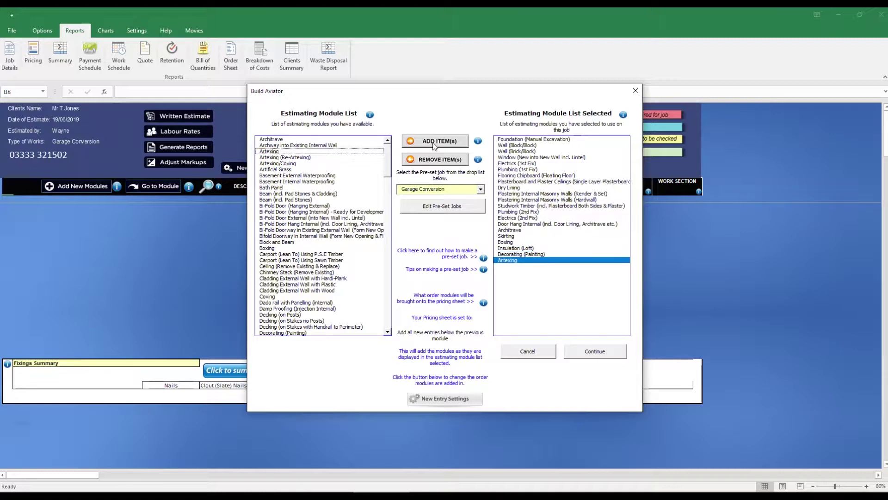
Step: Open the Garage Conversion pre-set job for editing, and leave the module builder without adding any modules
left_click(445, 206)
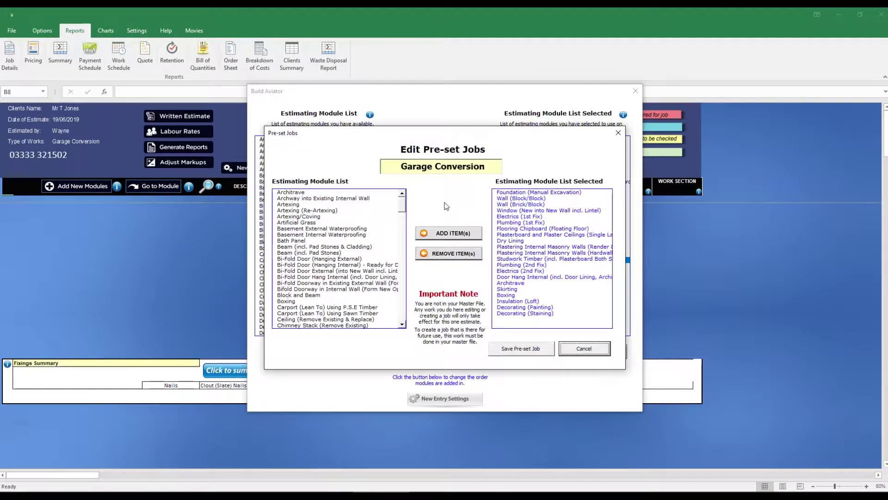
left_click(528, 349)
left_click(523, 349)
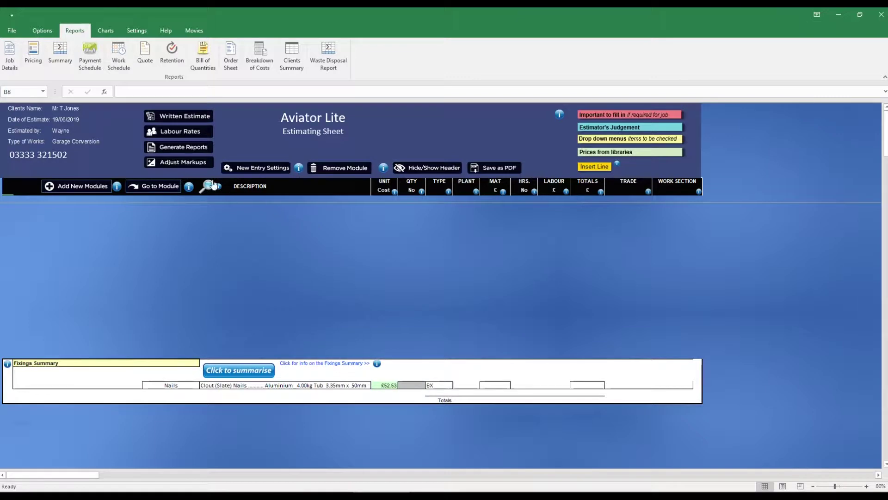
Step: Review the trade labour rates and the mark-up margins, accepting the values in both forms
left_click(192, 134)
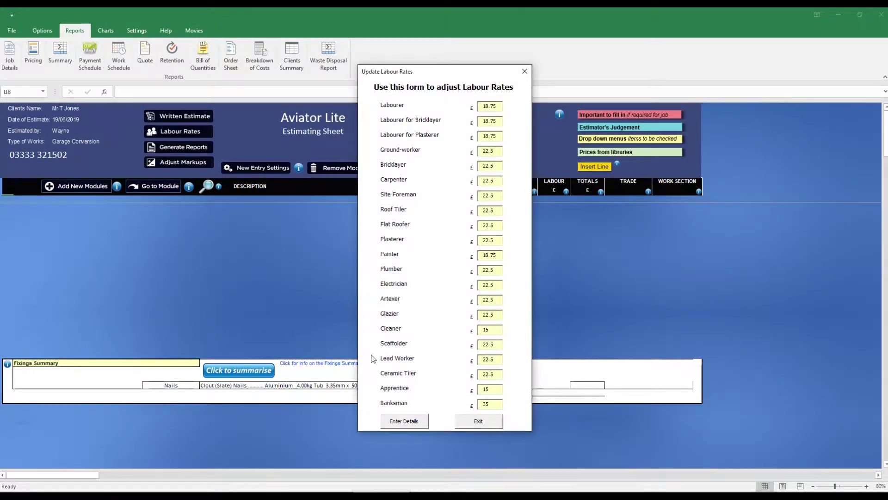
left_click(403, 420)
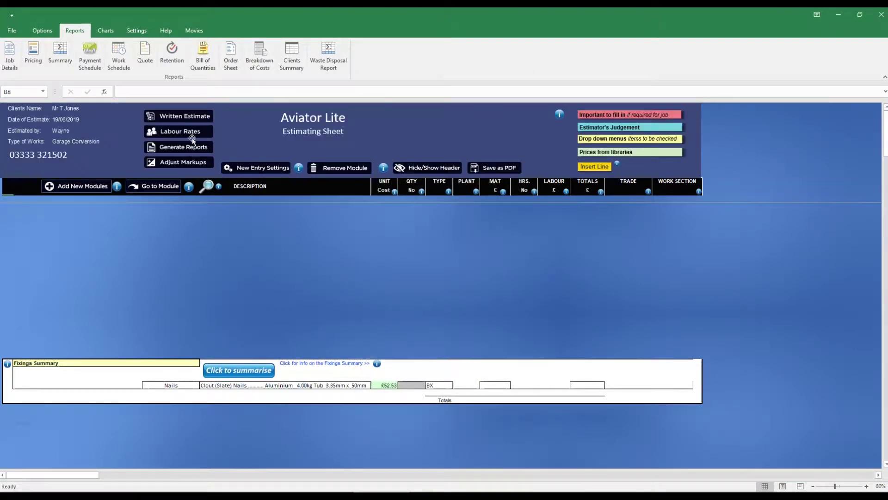
left_click(200, 163)
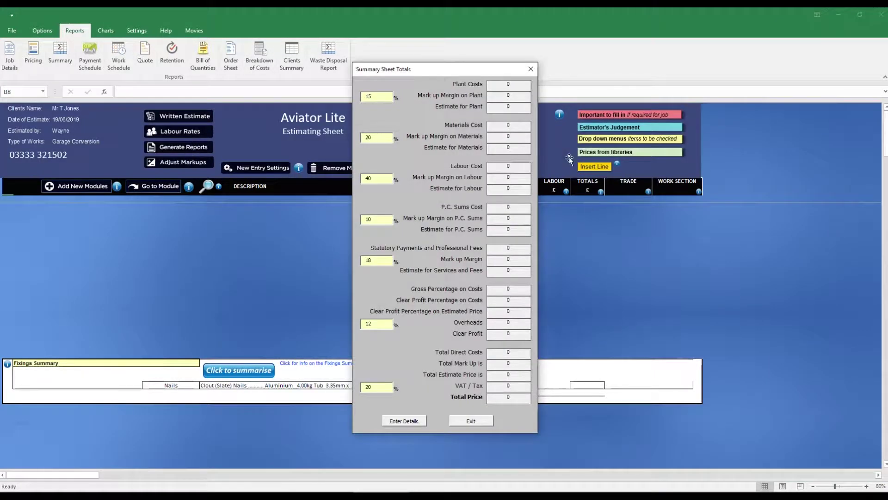
left_click(410, 423)
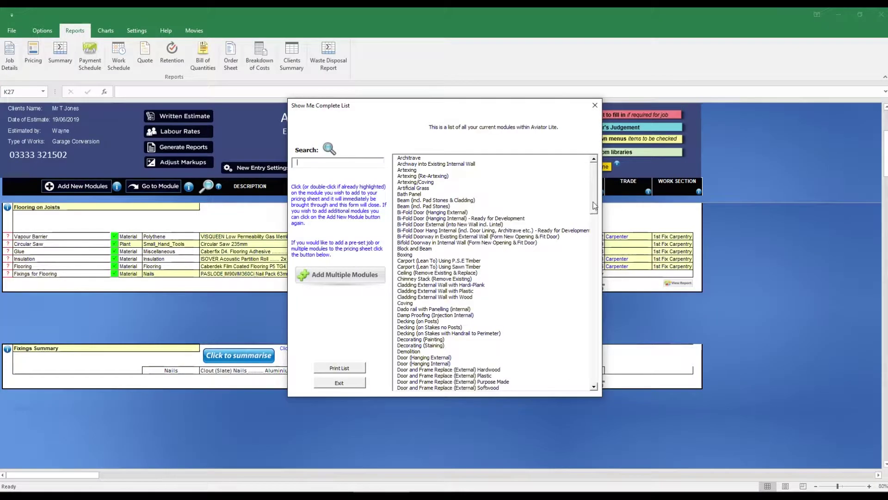
Step: Add the Joists including Flooring module from the complete module list to the estimating sheet
scroll(583, 297, "down", 20)
scroll(583, 298, "down", 3)
left_click(447, 212)
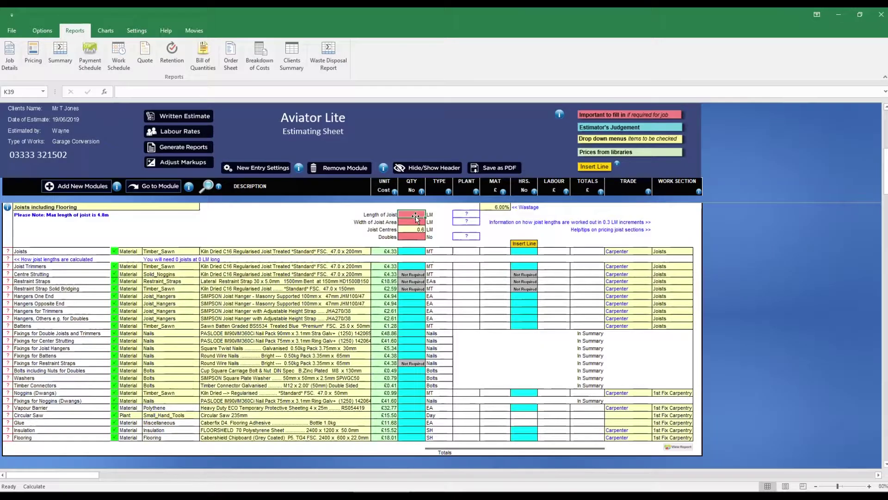
Step: Set the length of joist to 5.1 and the width of joist area to 5.15 linear metres
left_click(416, 215)
type("5.1")
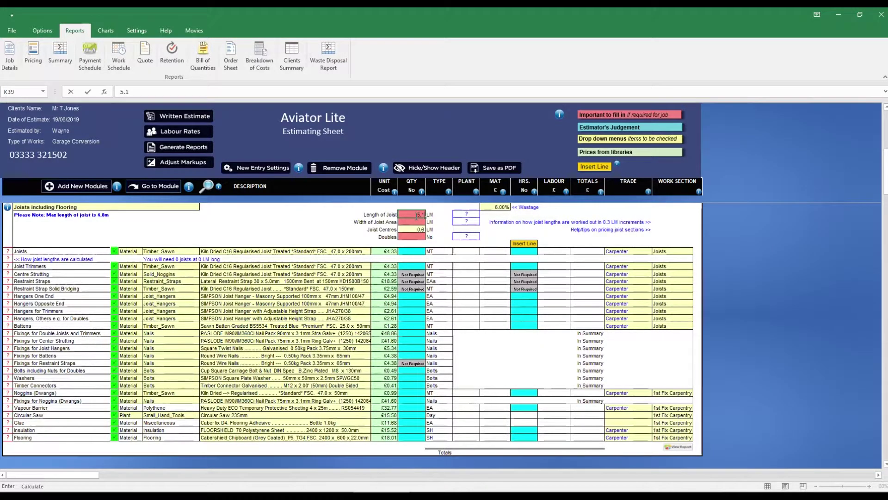
left_click(414, 221)
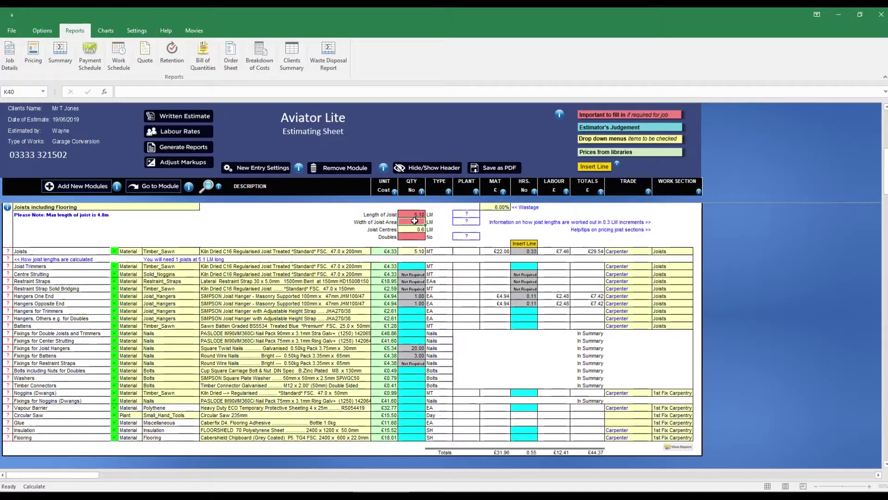
type("5.15")
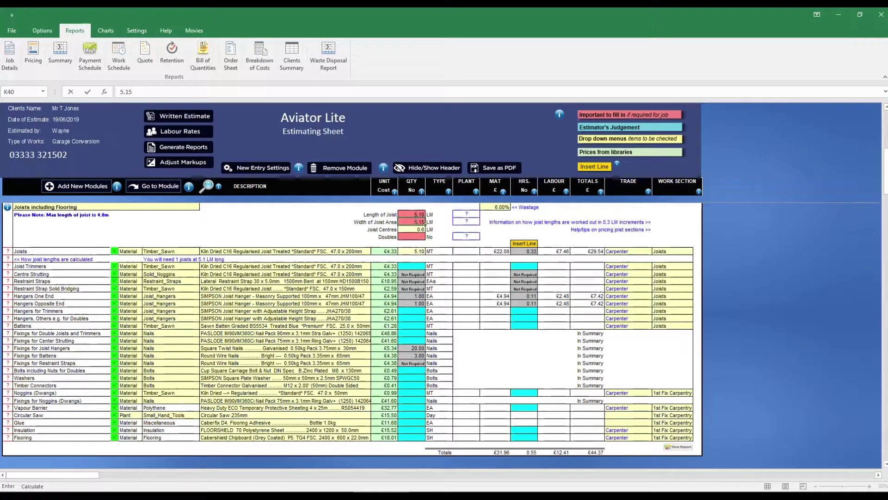
key("Return")
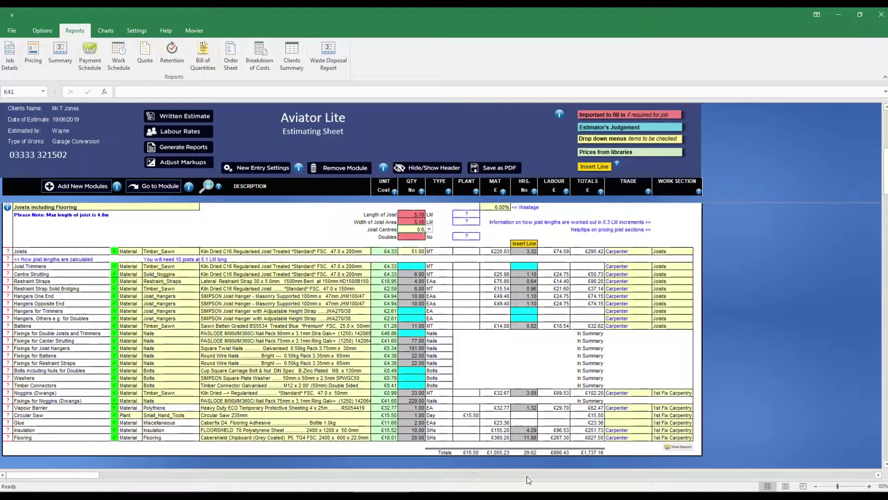
Step: Change the Joists material to Kiln Dried C16 Regularised Joist Treated Standard FSC 47.0 x 100mm
left_click(412, 166)
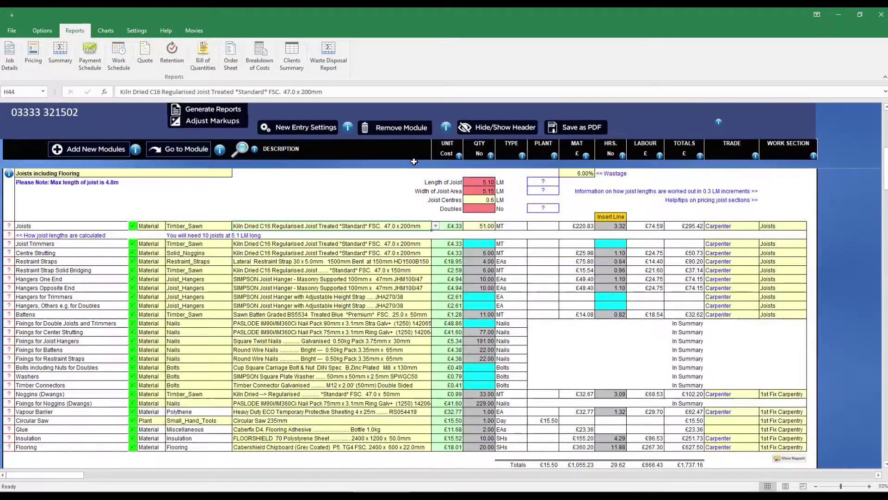
left_click(435, 225)
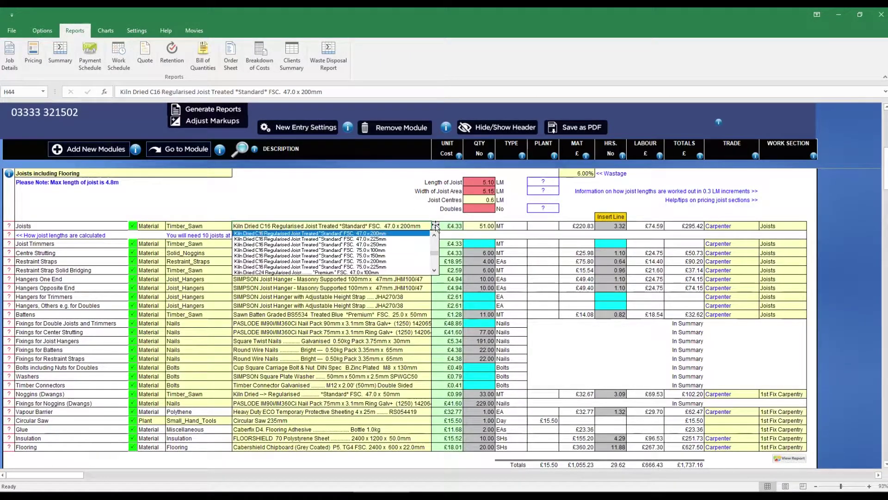
left_click(435, 233)
left_click(435, 233)
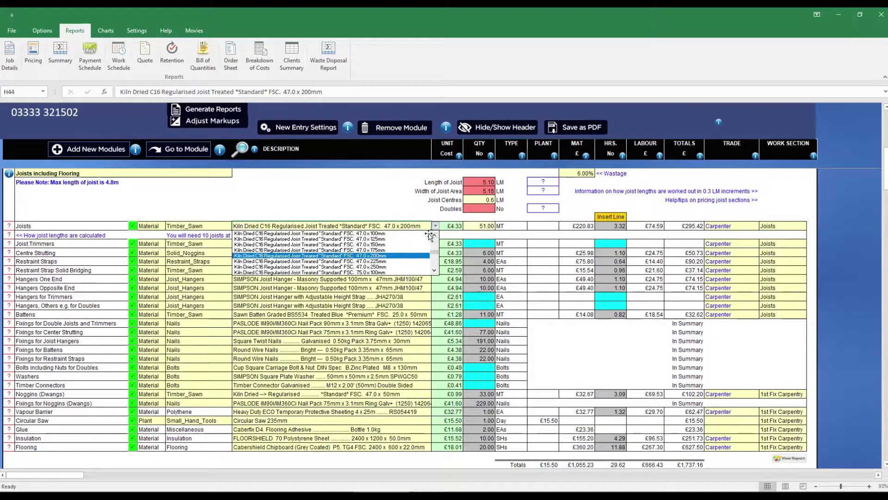
left_click(428, 235)
Step: Change the timber for the joist trimmers, centre strutting and restraint strap solid bridging to the 47.0 x 100mm C16 size
left_click(428, 244)
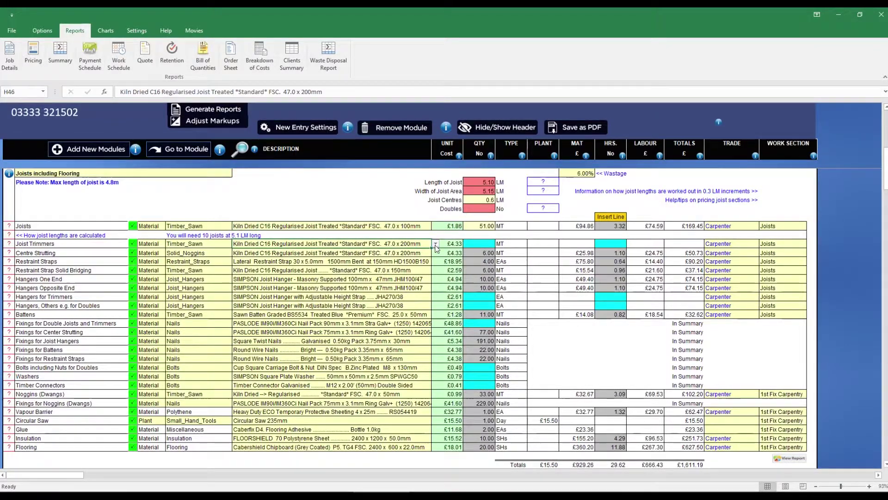
left_click(436, 244)
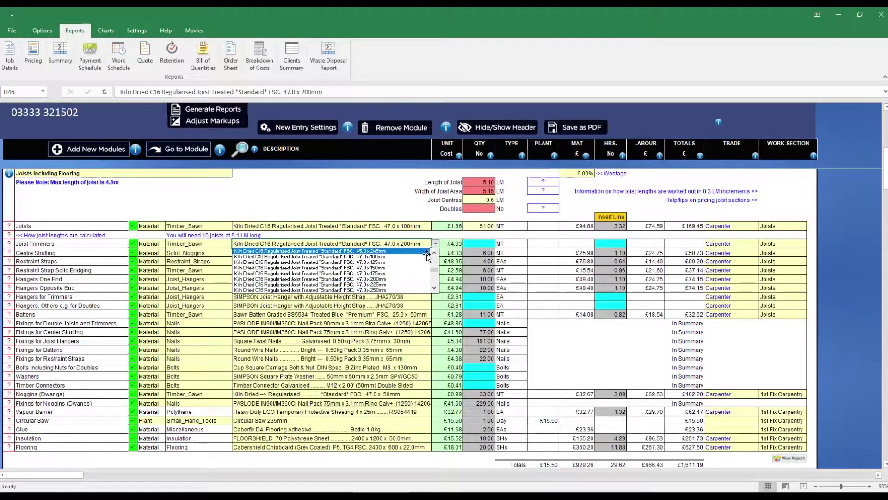
left_click(427, 254)
left_click(429, 253)
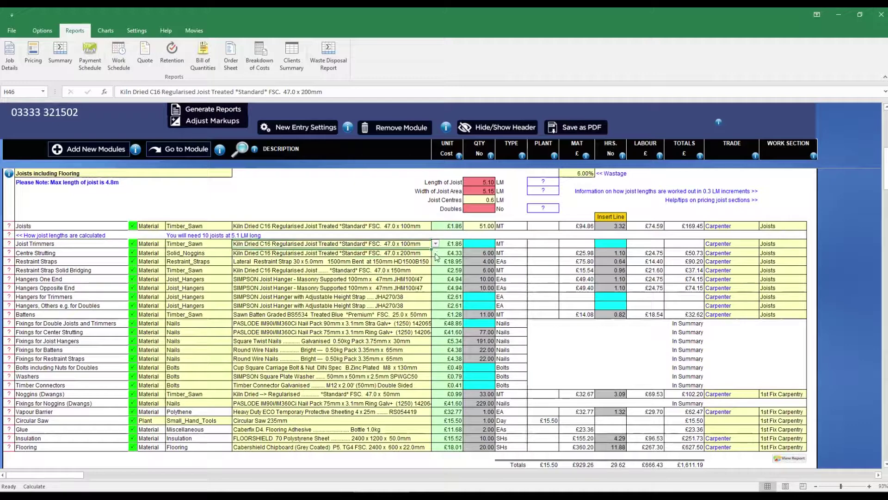
left_click(435, 252)
scroll(434, 261, "up", 2)
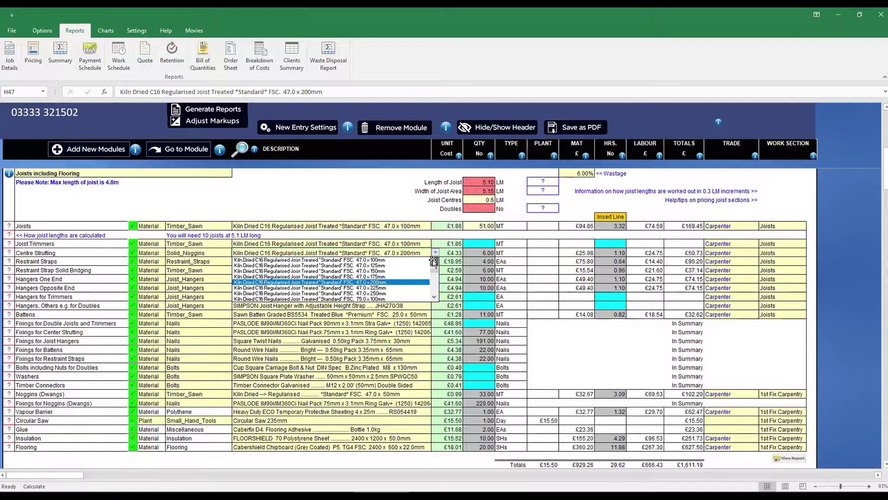
left_click(423, 259)
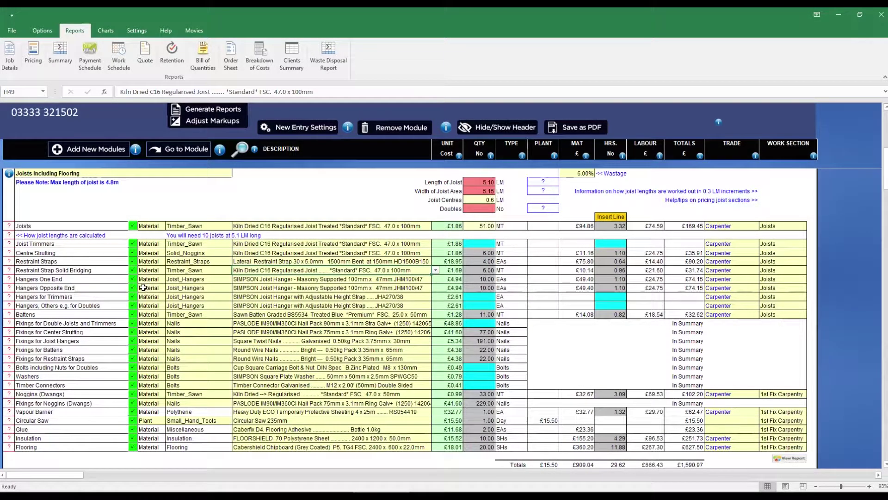
Step: Exclude the Hangers One End and Hangers Opposite End lines, and set the joist centres to 0.4
left_click(133, 279)
left_click(133, 288)
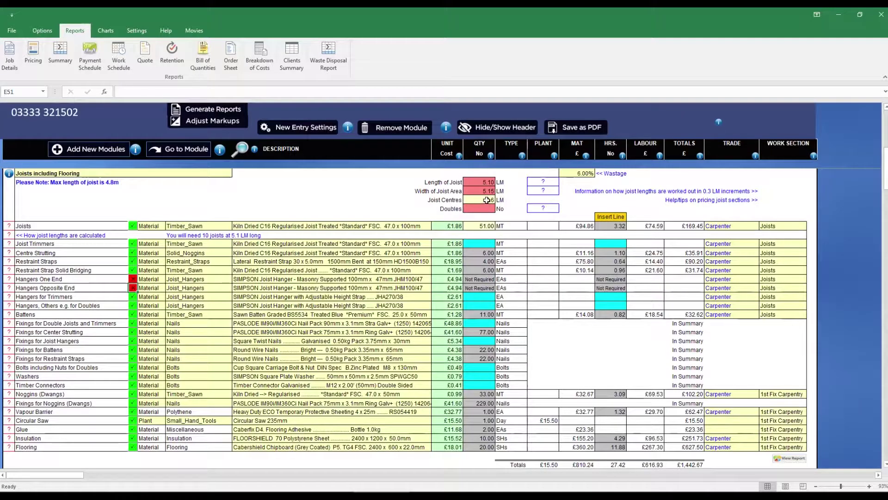
left_click(500, 200)
left_click(490, 209)
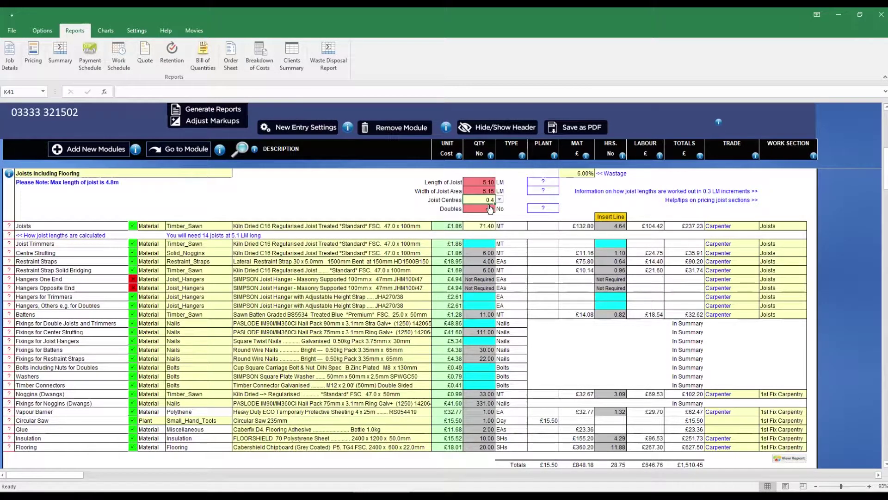
Step: Change the floor insulation to RECTICEL Eurothane GP 2400 x 1200 x 90.0mm
left_click(419, 440)
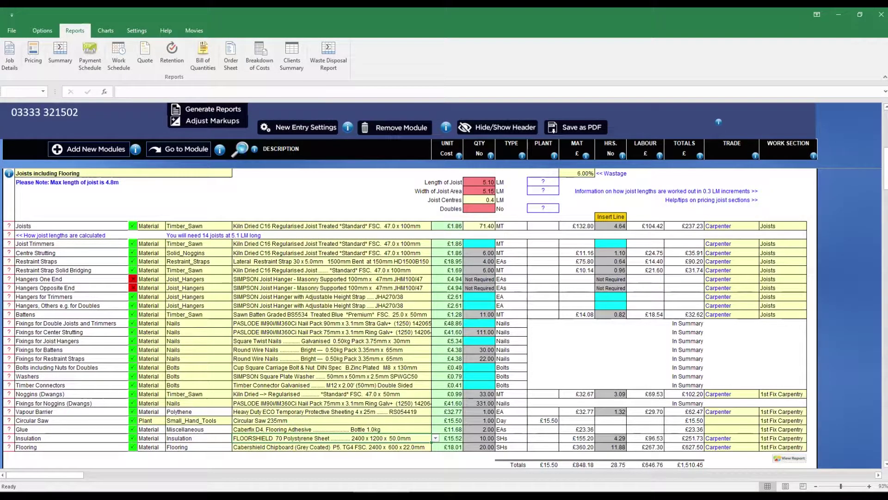
left_click(633, 260)
left_click(633, 343)
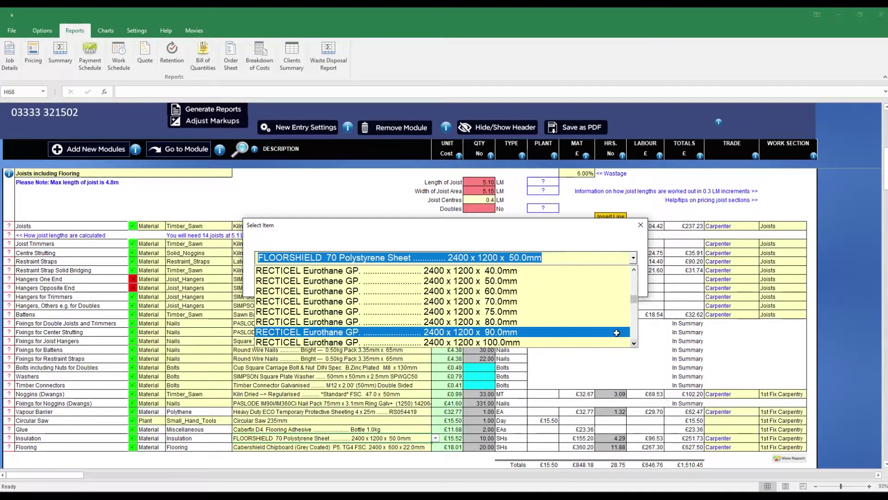
left_click(617, 332)
left_click(618, 284)
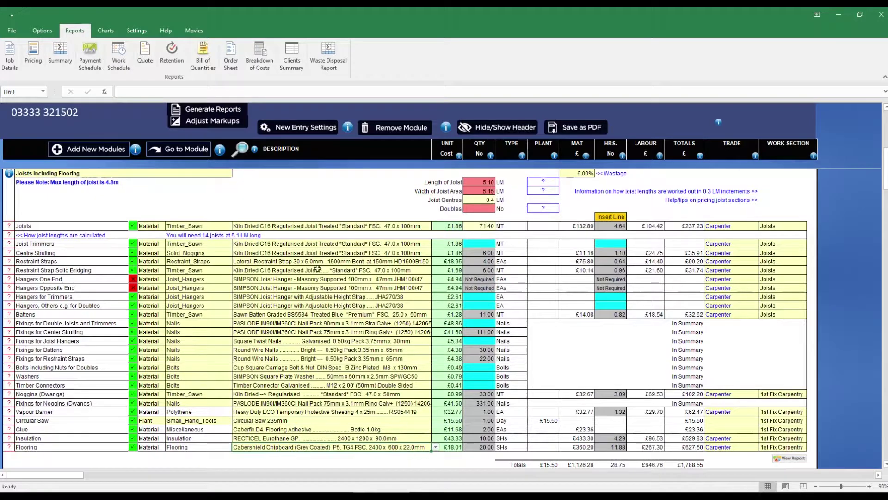
Step: Change the flooring material to Caberfloor Moisture Resistant P5 TG4 FSC 2400 x 600 x 22.0mm
left_click(634, 257)
scroll(598, 289, "up", 1)
left_click(599, 290)
left_click(611, 286)
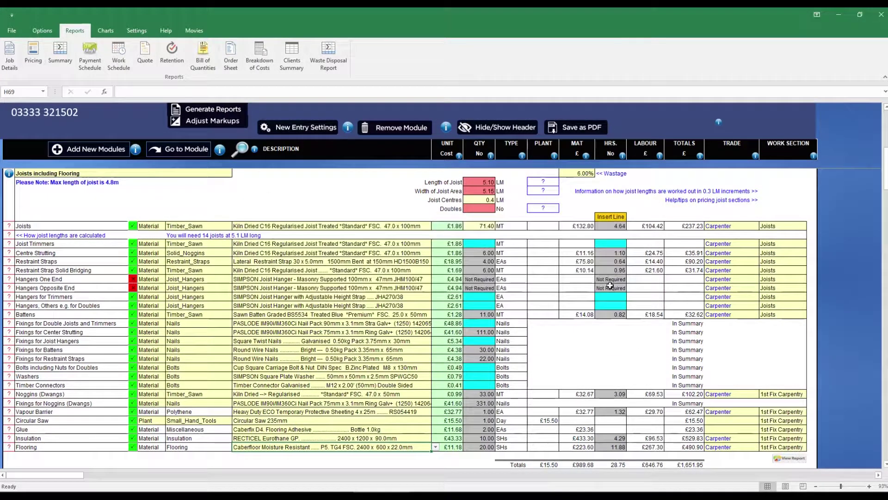
scroll(610, 286, "down", 2)
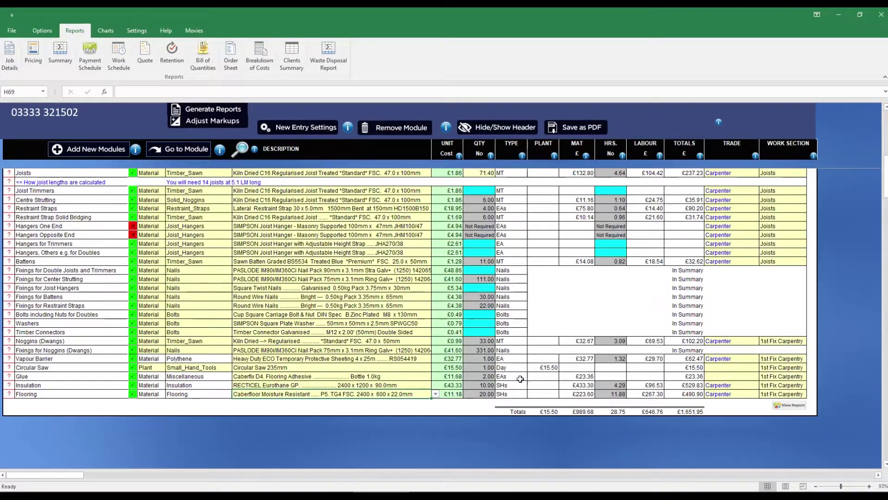
scroll(521, 379, "up", 5)
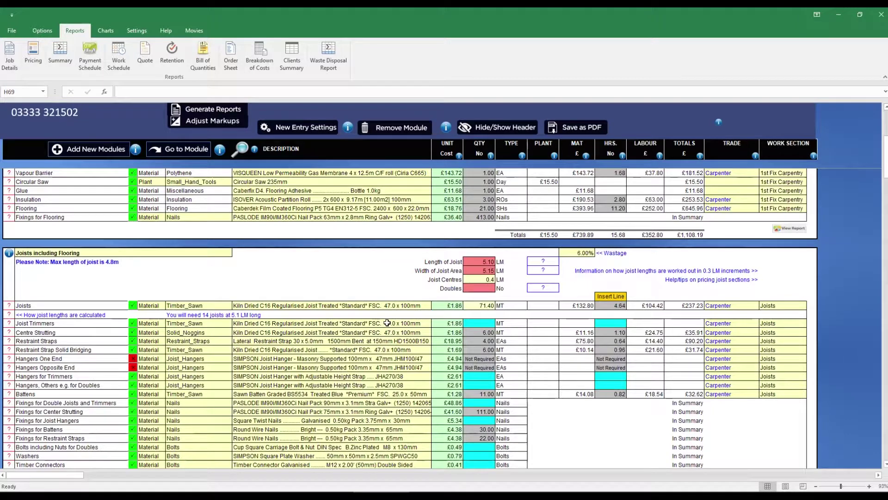
scroll(387, 323, "down", 2)
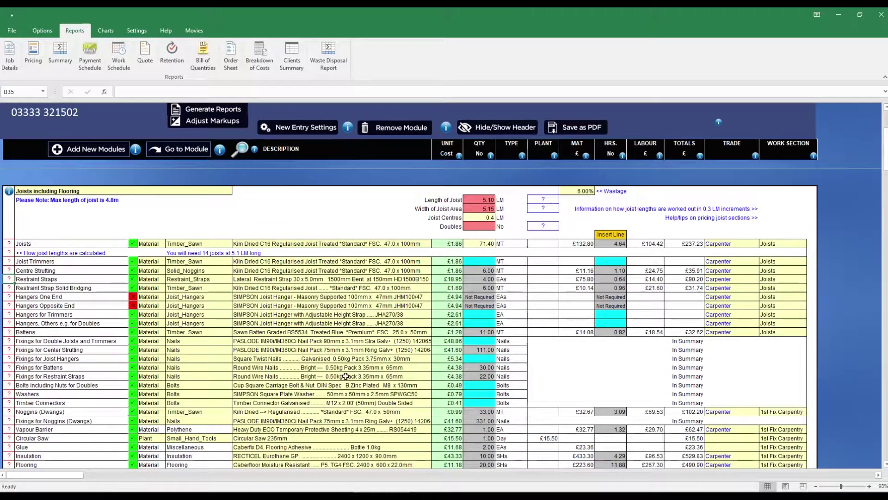
Step: Set the fixings per restraint strap to 10 for the Fixings for Restraint Straps line
left_click(8, 376)
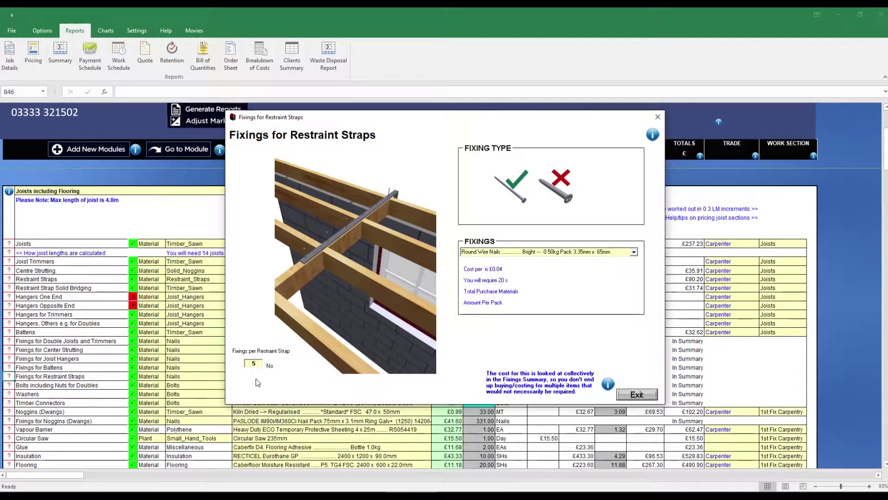
left_click_drag(525, 118, 530, 87)
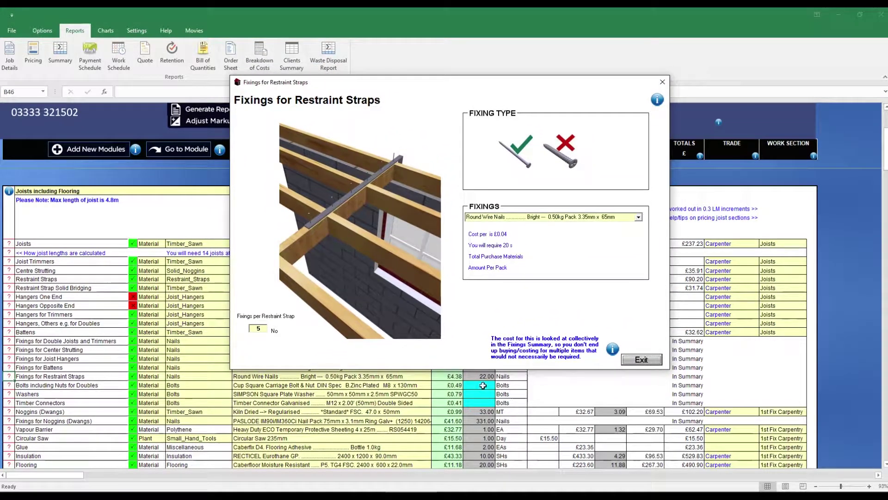
left_click(264, 328)
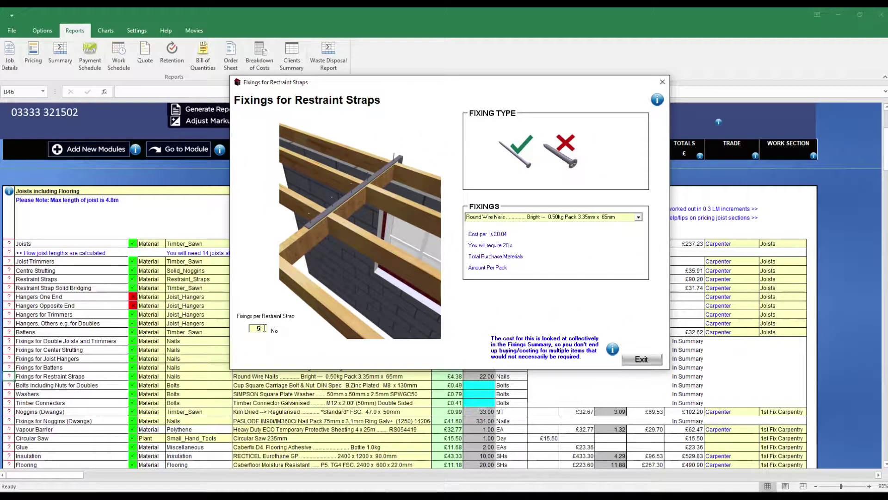
type("10")
left_click(631, 359)
Step: Review the labour and material details of the Vapour Barrier, Hangers One End and Flooring lines
left_click(9, 429)
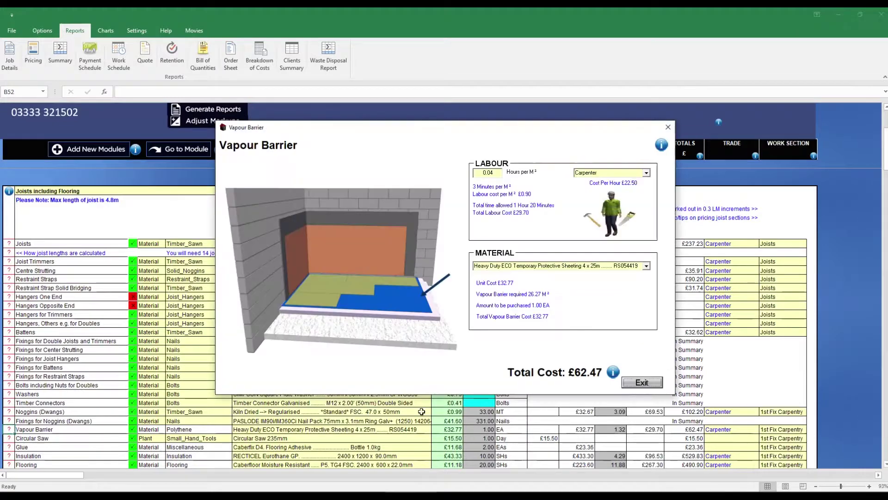
left_click(642, 382)
left_click(9, 297)
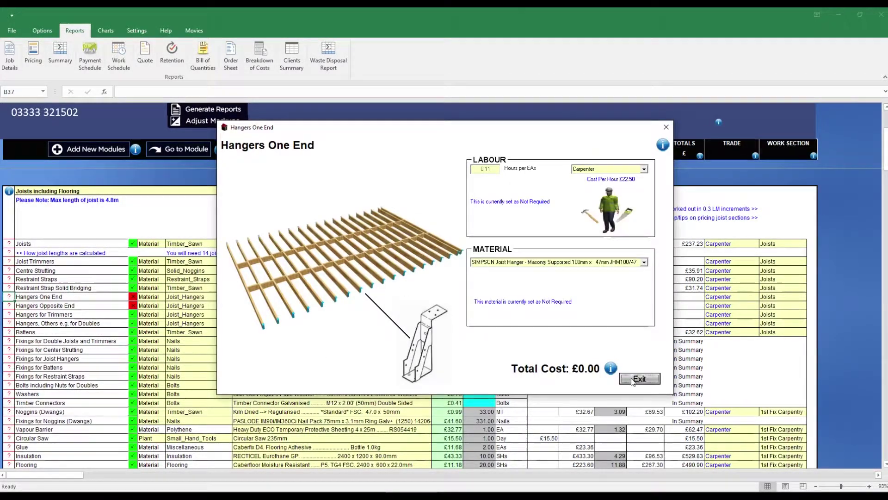
left_click(632, 378)
scroll(441, 324, "down", 3)
left_click(10, 385)
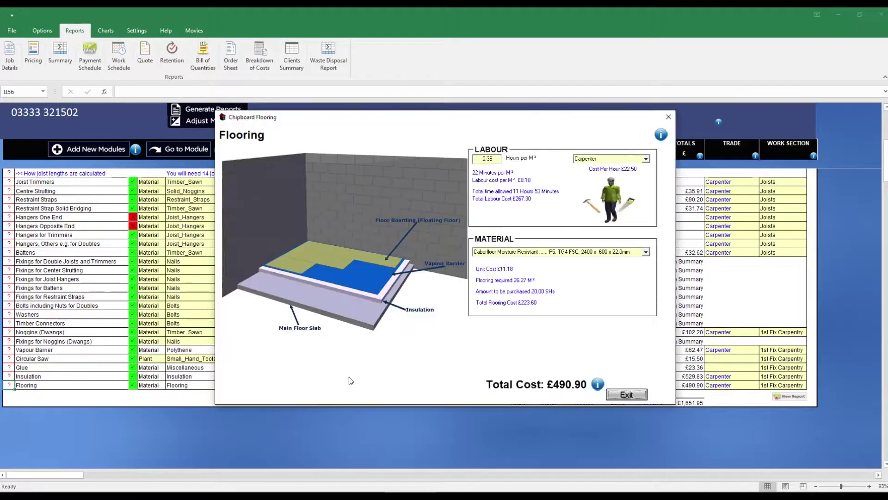
left_click(629, 397)
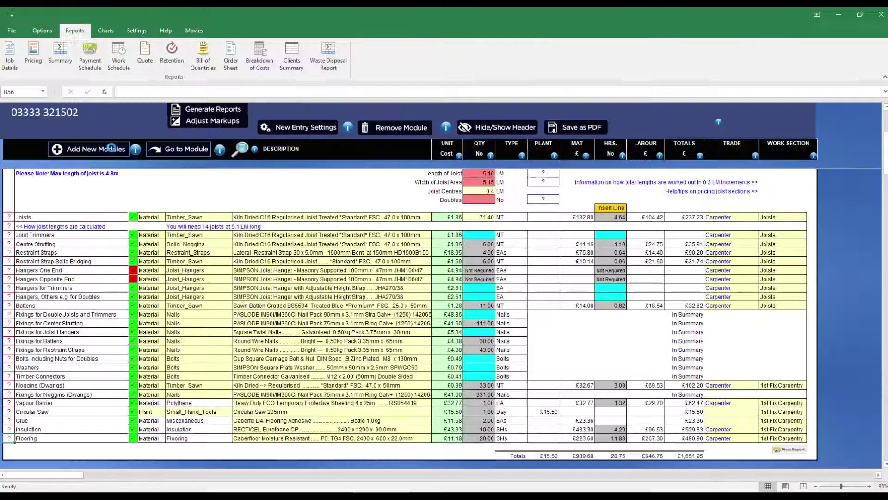
Step: Add the Insulation (Loft) module to the pricing sheet
left_click_drag(592, 178, 591, 315)
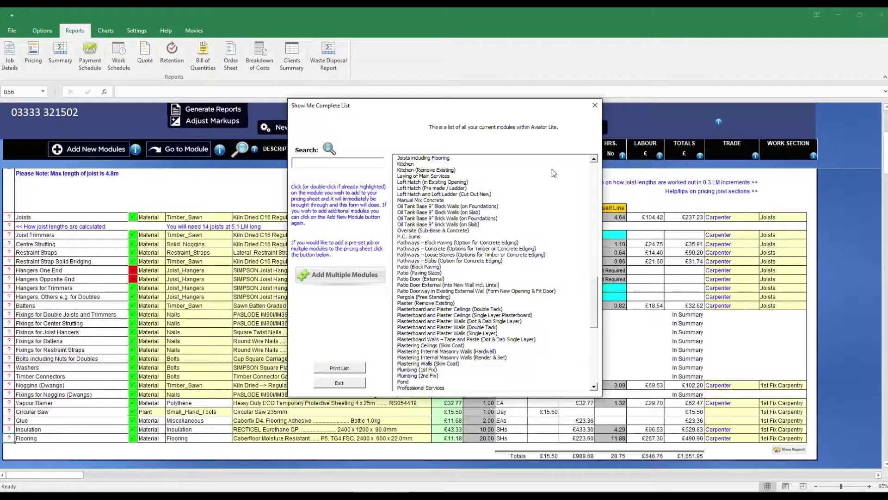
left_click(594, 158)
left_click(594, 159)
left_click(435, 158)
double_click(435, 159)
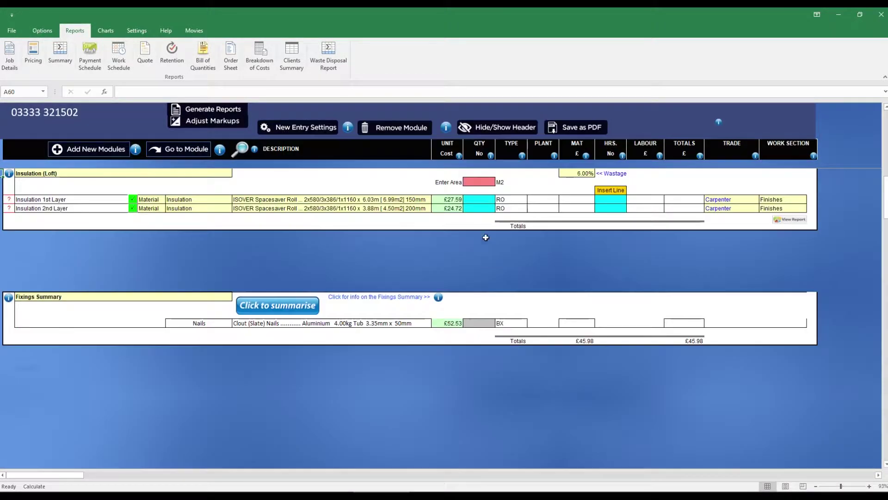
Step: Set the loft insulation area to 28 m² and change the second layer to the 150mm ISOVER Spacesaver Roll
left_click(407, 208)
left_click(436, 208)
left_click(419, 227)
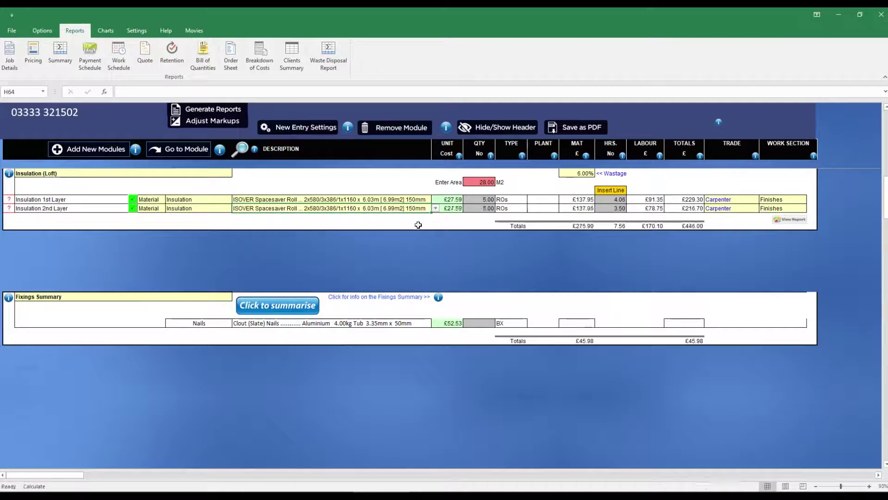
Step: Add the Plasterboard and Plaster Ceilings (Single Layer Plasterboard) module with an area of 28 m²
left_click(88, 148)
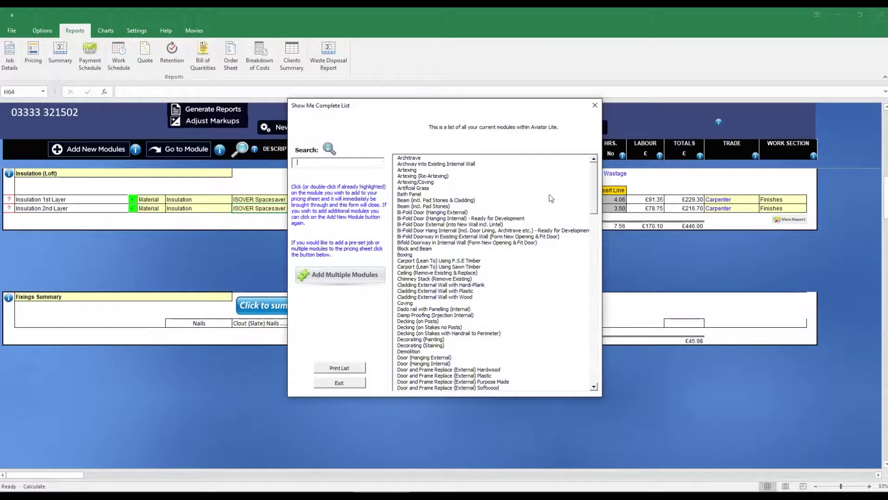
left_click_drag(595, 201, 595, 373)
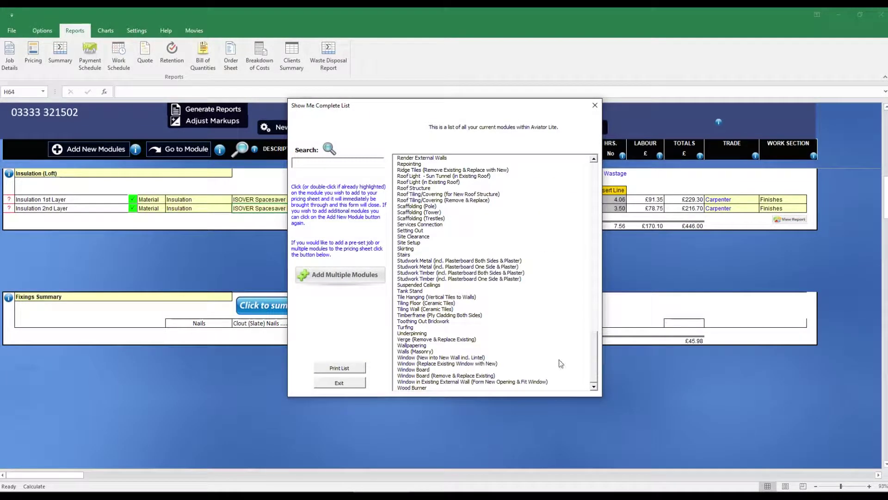
left_click(594, 159)
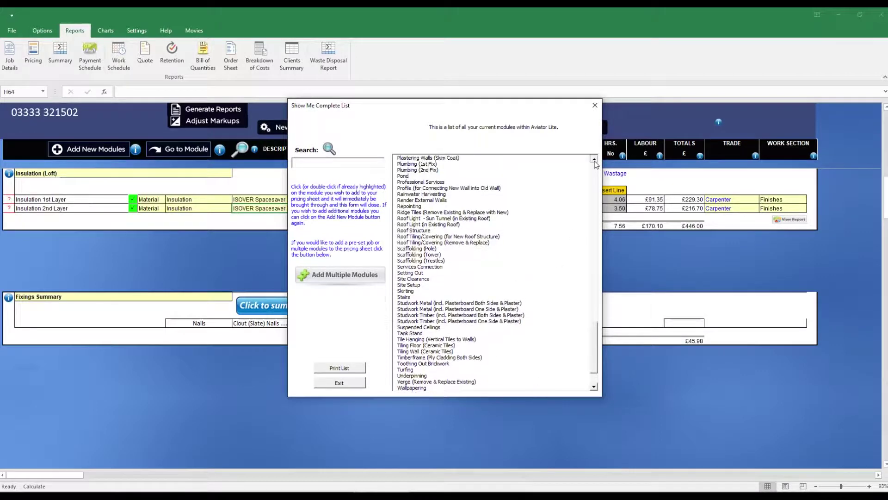
left_click(593, 159)
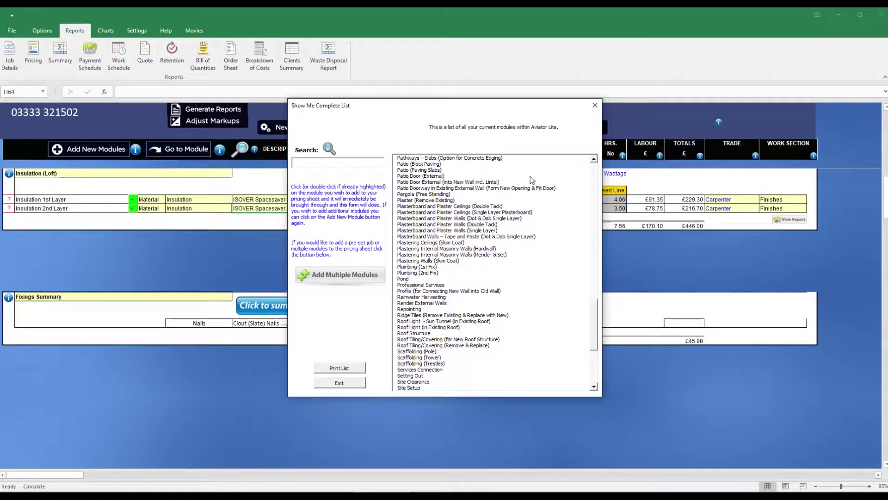
left_click(497, 212)
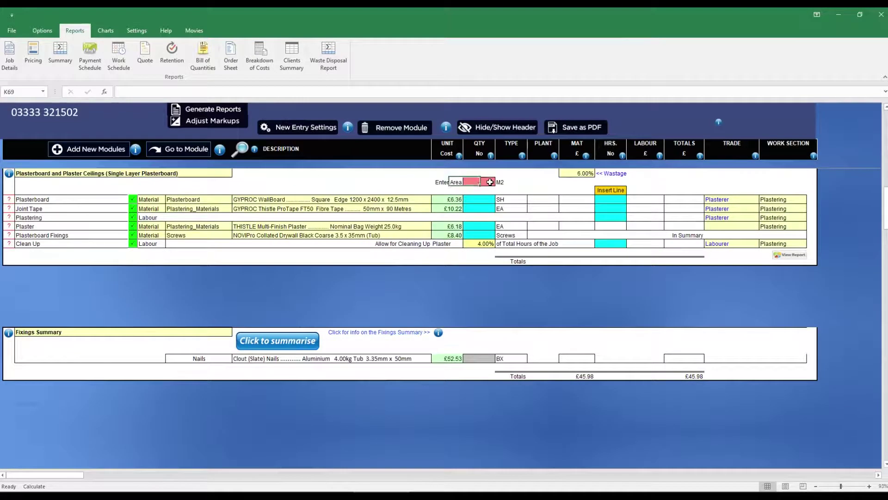
type("28")
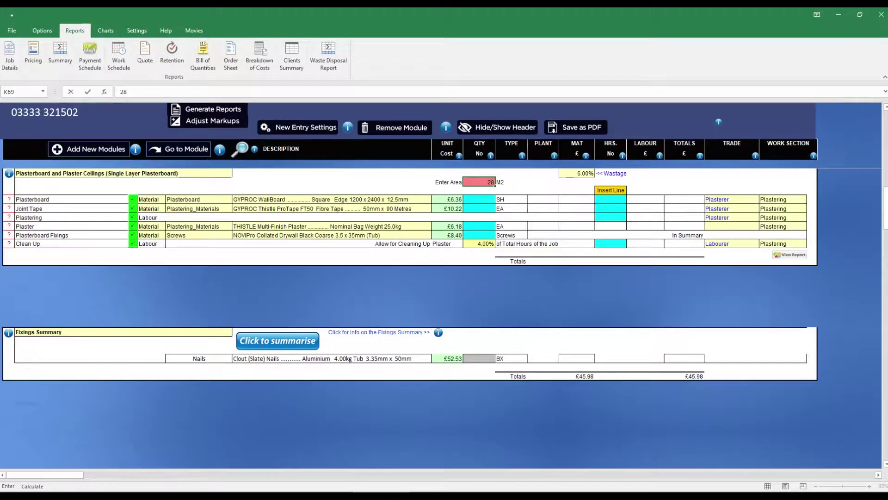
key("Return")
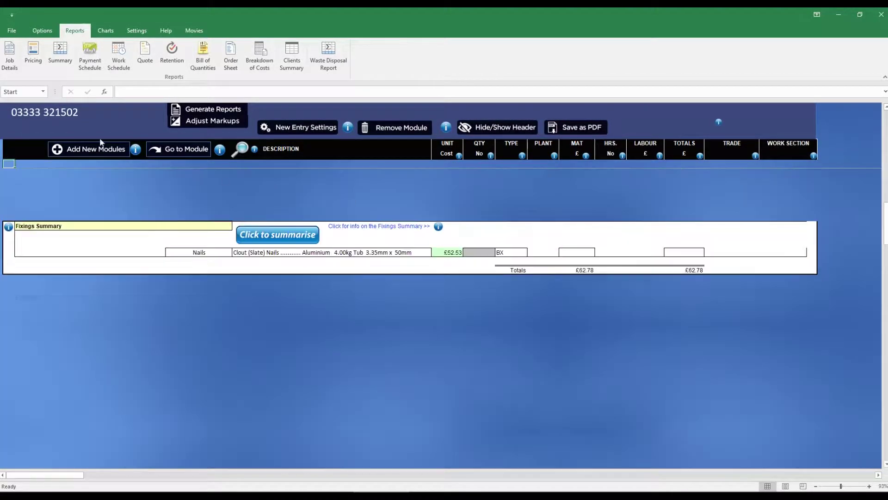
Step: Add the Loft Hatch (Pre made / Ladder) module with a hatch width of 0.60 and length of 1.00 LM
left_click(84, 149)
left_click(308, 159)
type("lo")
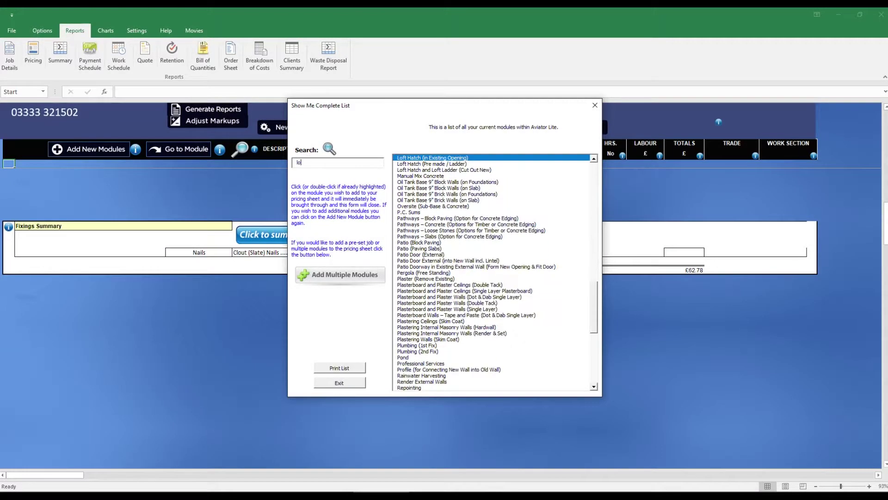
type("ft")
left_click(450, 169)
double_click(449, 164)
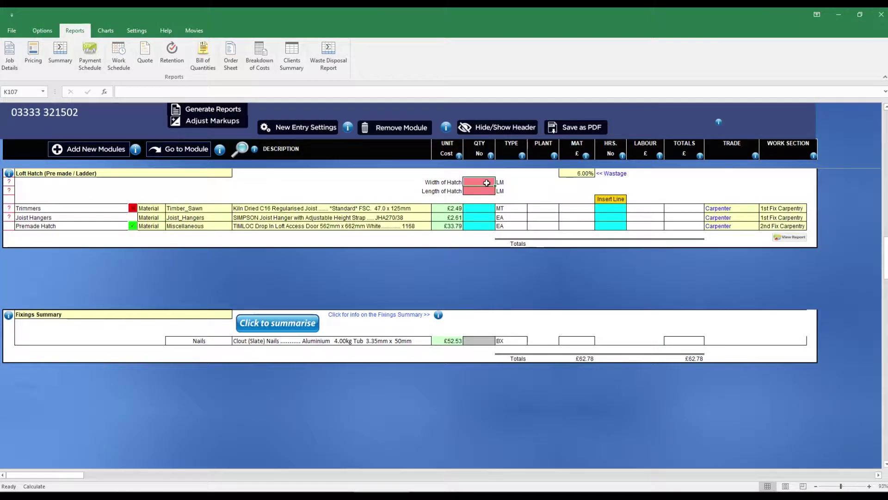
type("1")
key("Return")
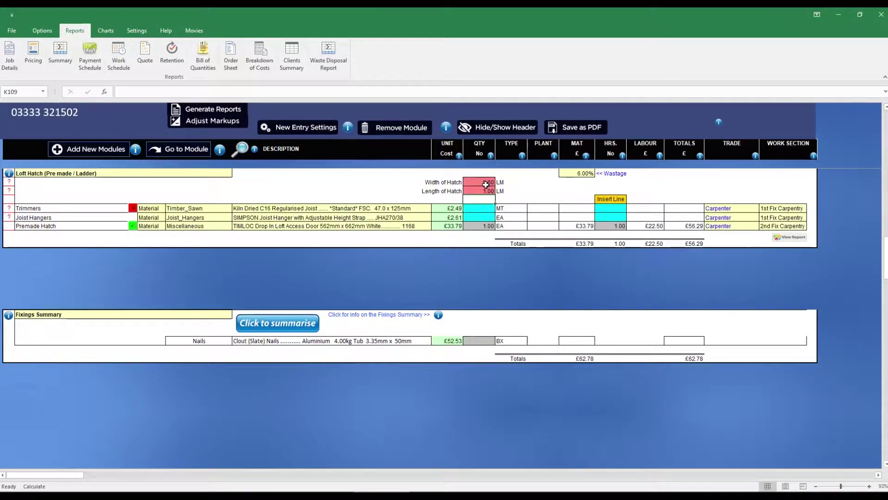
Step: Choose a different product for the Premade Hatch line of the loft hatch module
left_click(430, 225)
left_click(633, 257)
left_click_drag(633, 286, 635, 340)
left_click(565, 331)
left_click(620, 284)
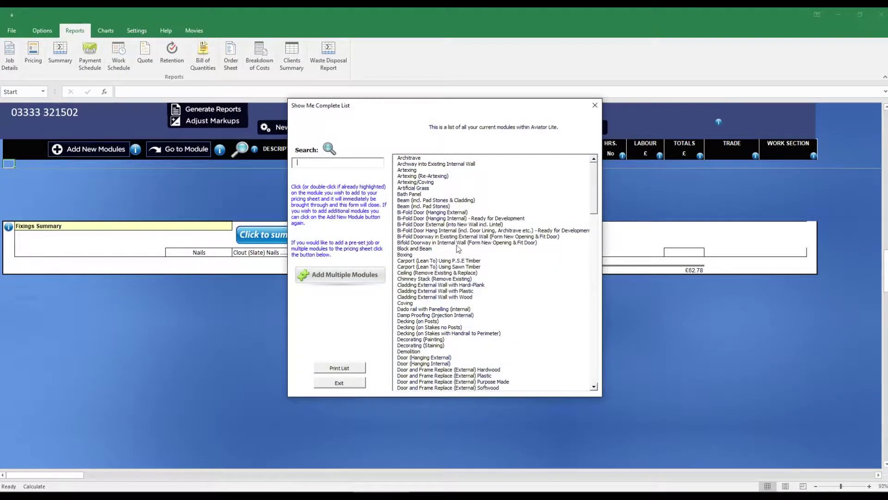
Step: Add the Doorway in Internal Wall (Form New Opening & Fit Door) module with a width of 1.00 LM and quantity 1
scroll(495, 363, "down", 3)
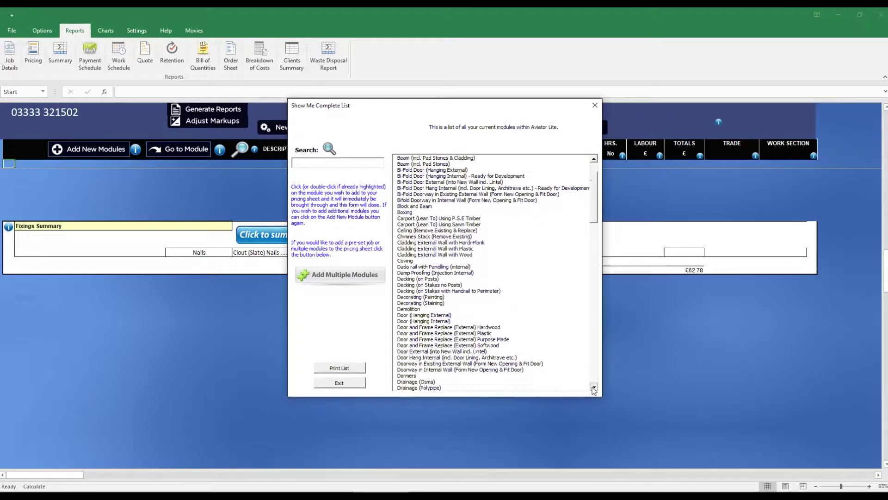
left_click(477, 353)
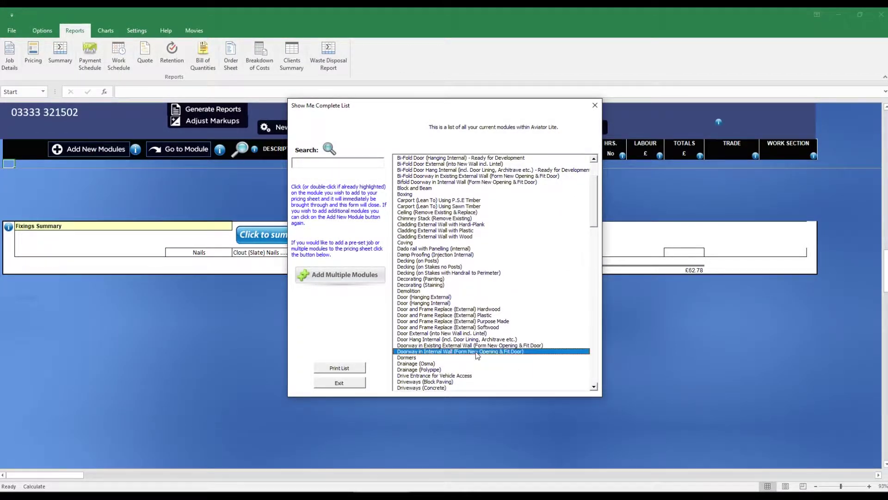
left_click(485, 191)
type("1")
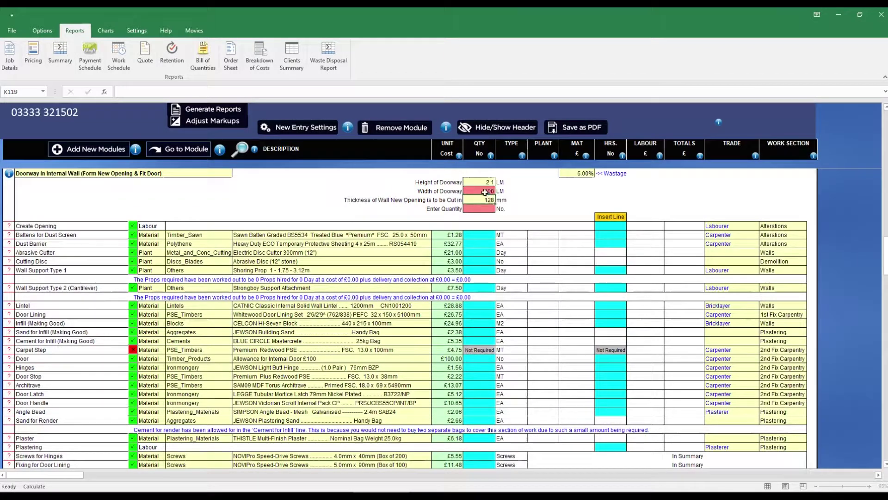
left_click(492, 208)
type("1")
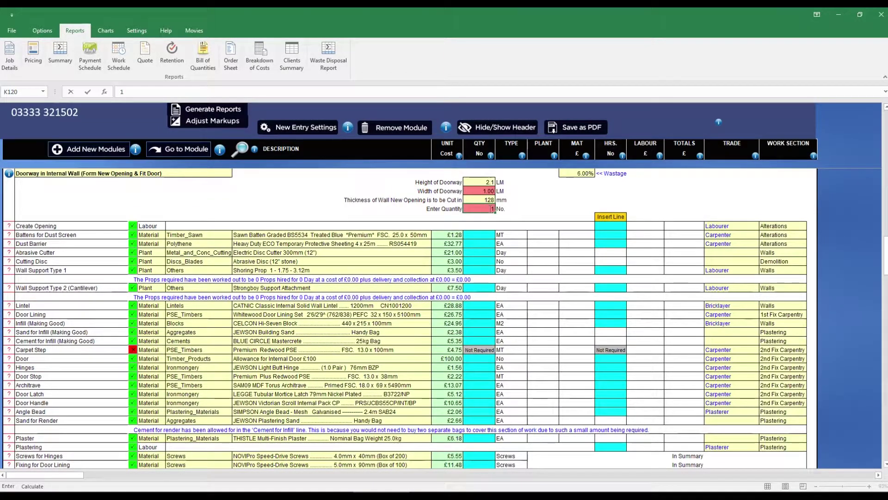
key("Return")
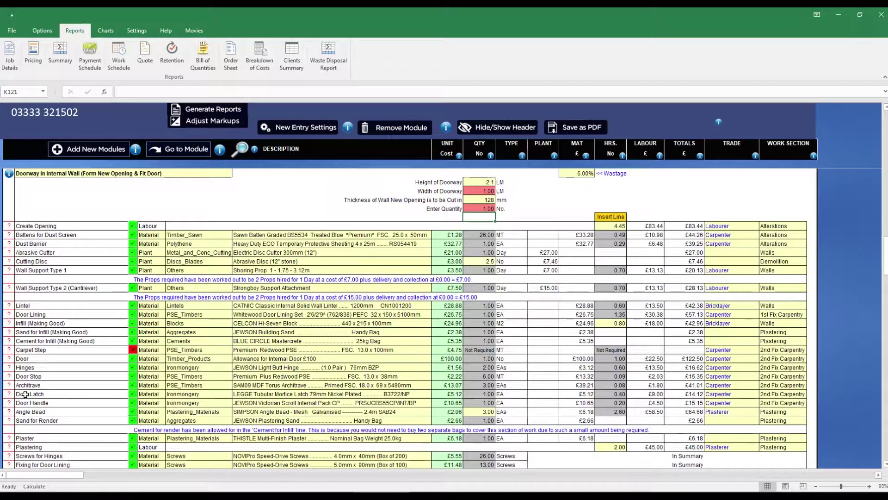
Step: Change the doorway lintel to ACP Prestressed Concrete Lintel 100 x 65 x 1200mm and set its quantity to 2
scroll(119, 274, "down", 1)
left_click(434, 281)
left_click(435, 279)
mouse_move(434, 296)
left_mouse_down()
mouse_move(435, 314)
mouse_move(433, 296)
left_mouse_up()
left_click(420, 308)
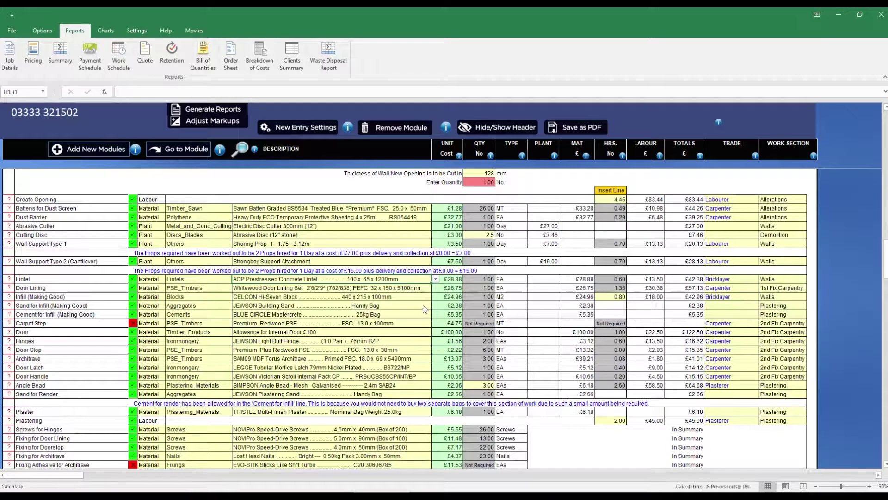
left_click(486, 279)
type("2")
key("Return")
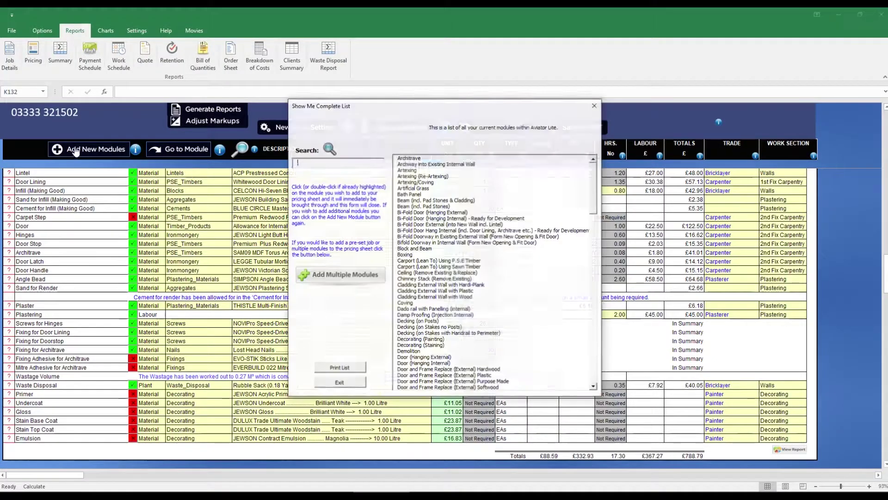
Step: Add the Studwork Timber (incl. Plasterboard One Side & Plaster) module with studwork length 11 and height 2.4 LM
type("st")
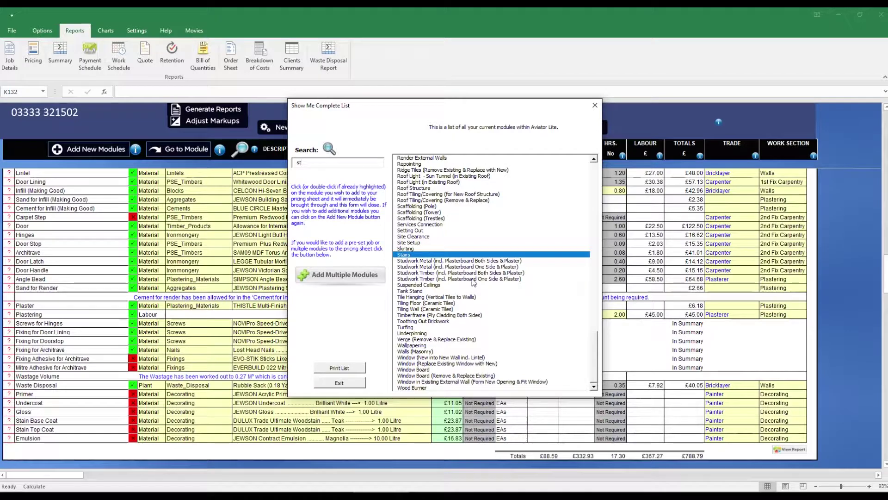
left_click(472, 278)
left_click(478, 181)
type("11")
key("Return")
type("2.4")
key("Return")
Step: Set the studwork's bottom plates, top plates and centre noggins to 1 each
type("1")
key("Return")
type("1")
key("Return")
type("1")
key("Return")
Step: Set the studwork to 4 internal/external corners and 2 T-sections
left_click(161, 200)
type("4")
key("Return")
type("2")
key("Return")
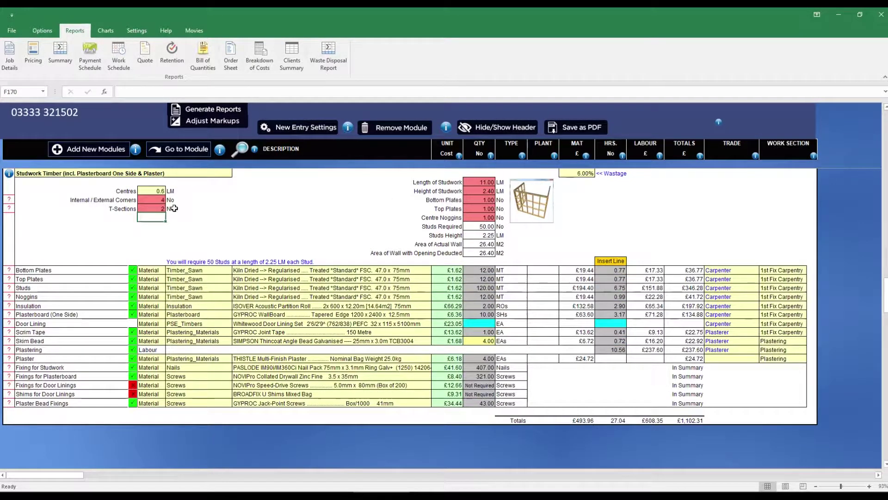
Step: Change the studwork insulation to RECTICEL Eurothane GP 2400 x 1200 x 100.0mm
left_click(415, 306)
left_click(435, 306)
scroll(435, 326, "down", 2)
left_click(407, 329)
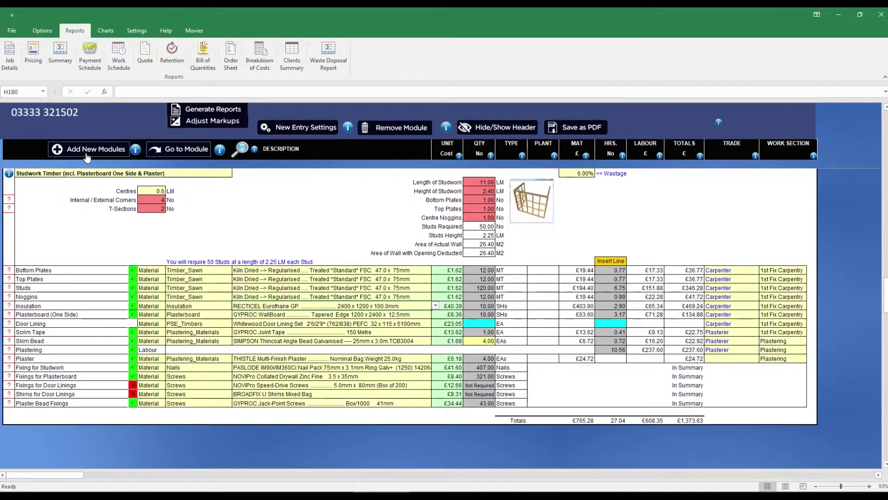
Step: Add the Plasterboard and Plaster Walls (Dot & Dab Single Layer) module to the pricing sheet
scroll(594, 236, "down", 3)
scroll(594, 237, "down", 20)
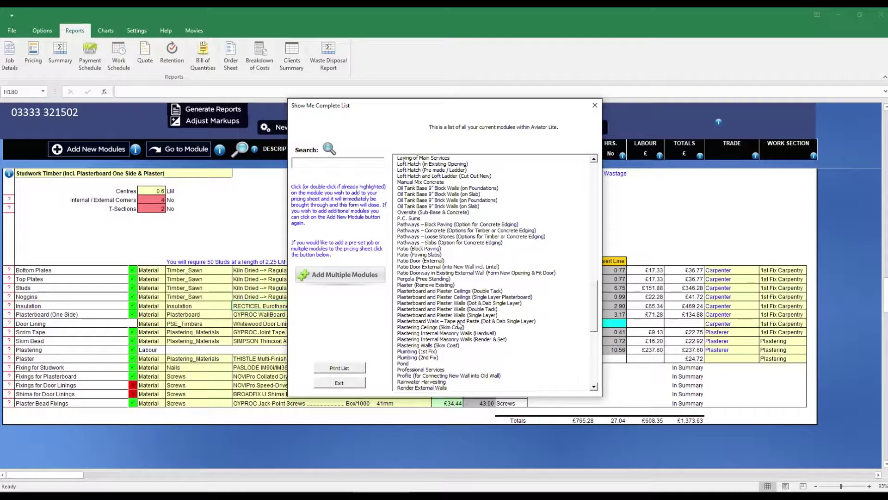
left_click(450, 303)
Step: Set the dot and dab wall length to 5 LM, height to 2.4 LM and internal corners to 2
left_click(479, 182)
type("5")
key("Return")
type("2.4")
key("Return")
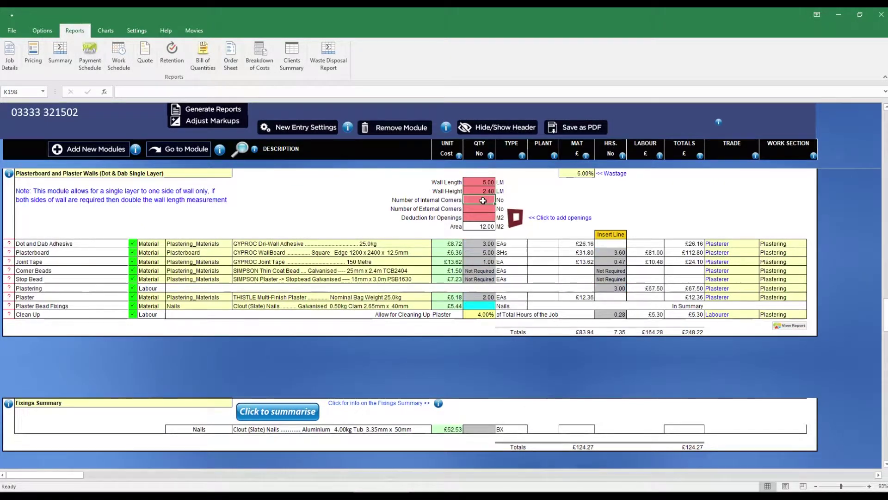
type("2")
key("Return")
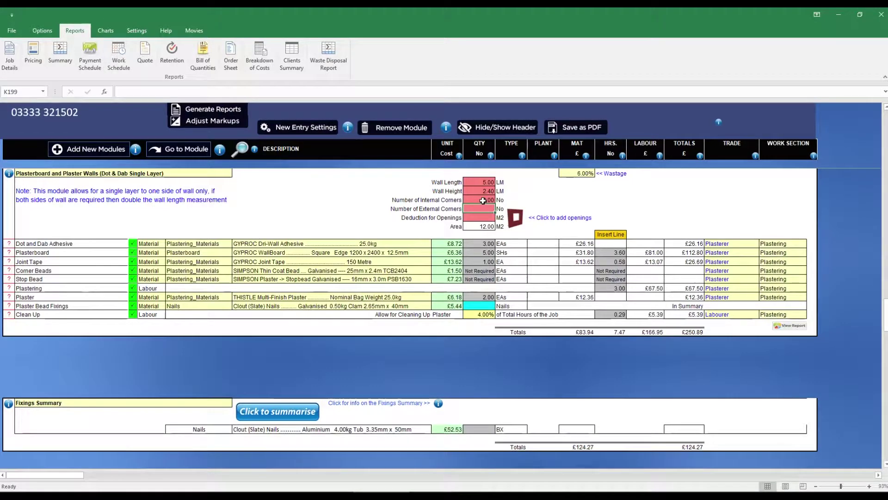
Step: Add the Window in Existing External Wall (Form New Opening & Fit Window) module and set its quantity to 1
left_click(115, 149)
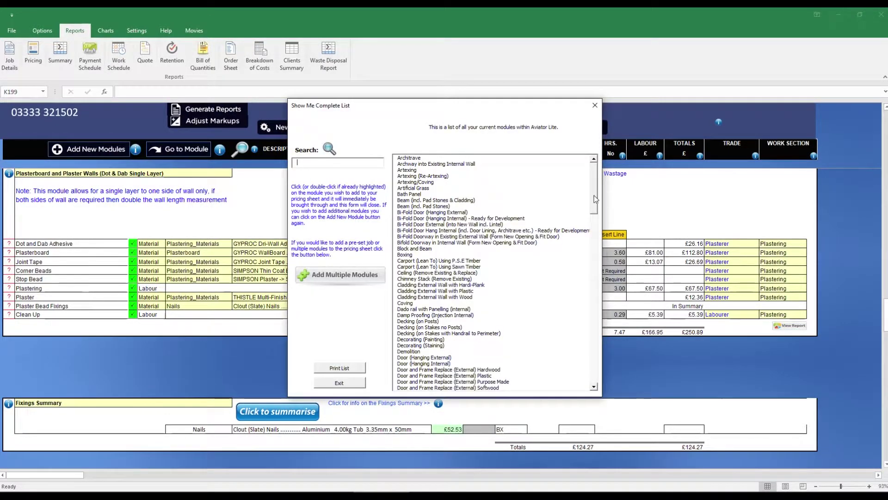
left_click_drag(593, 195, 594, 370)
left_click(479, 382)
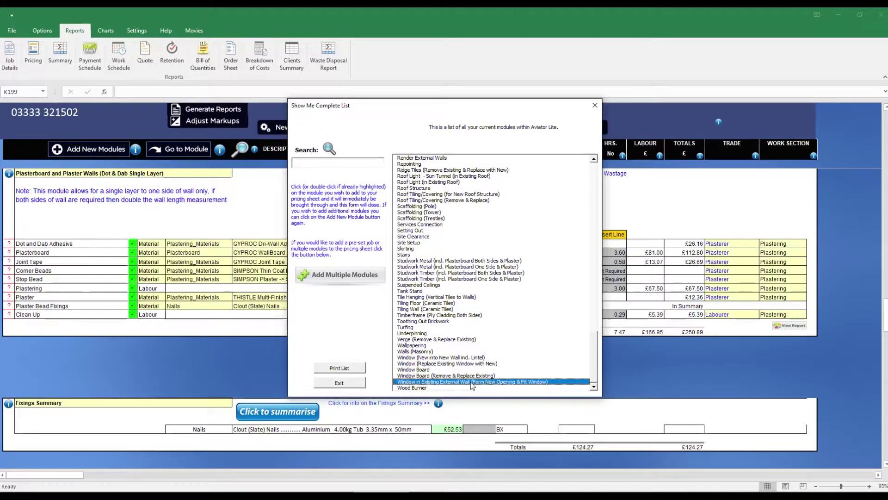
left_click(480, 184)
type("1")
key("Return")
Step: Change the window in the existing wall to Purpose Made Window 1.774 X 1.2 and set its unit cost to £540
scroll(349, 345, "down", 3)
left_click(416, 331)
left_click(434, 332)
left_click(277, 361)
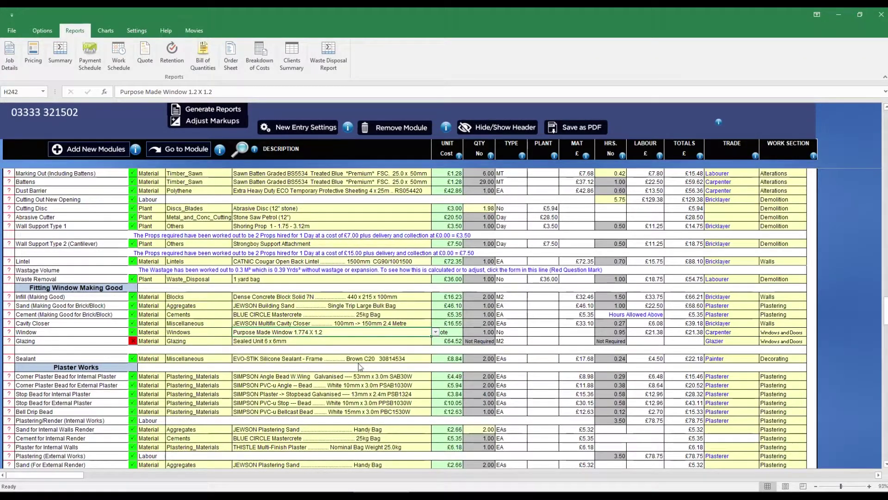
left_click(447, 333)
type("540")
key("Return")
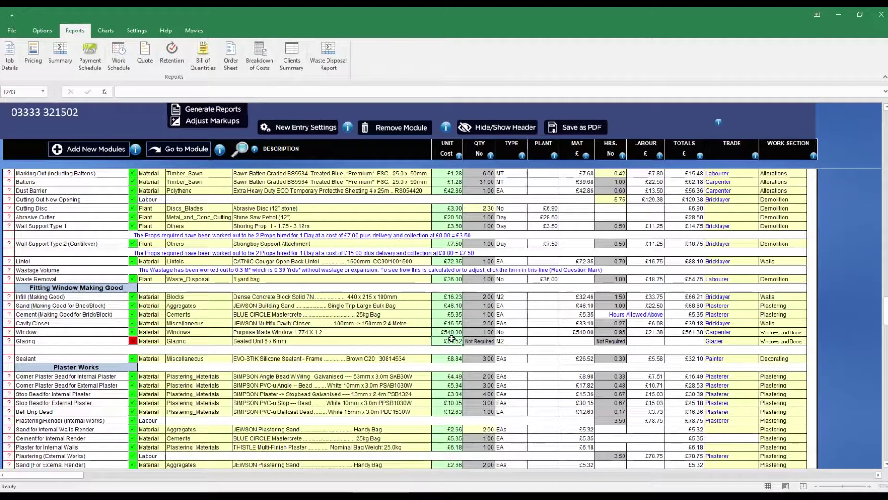
Step: Add the Timberframe (Ply Cladding Both Sides) module and set its length of wall to 2.3 LM
scroll(291, 313, "down", 5)
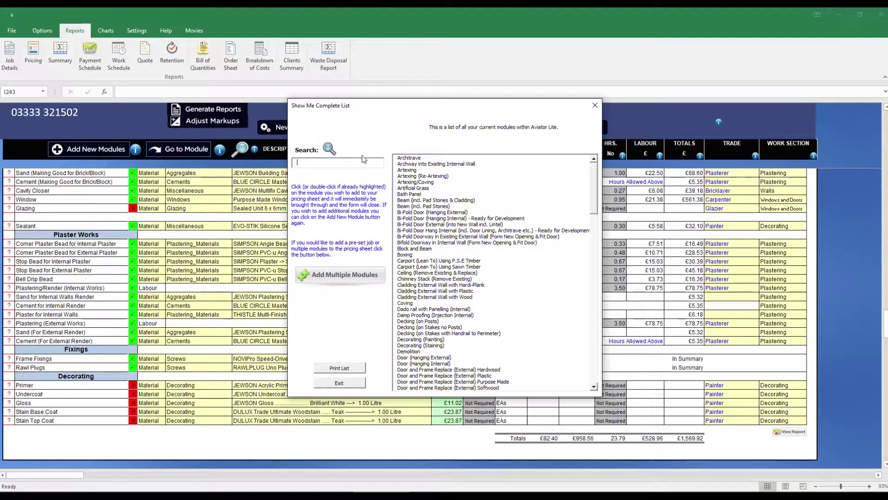
type("tim")
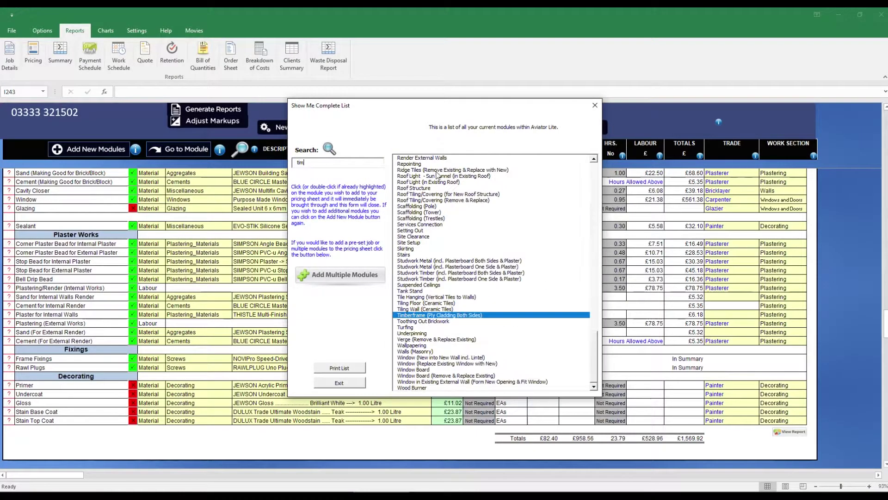
double_click(444, 317)
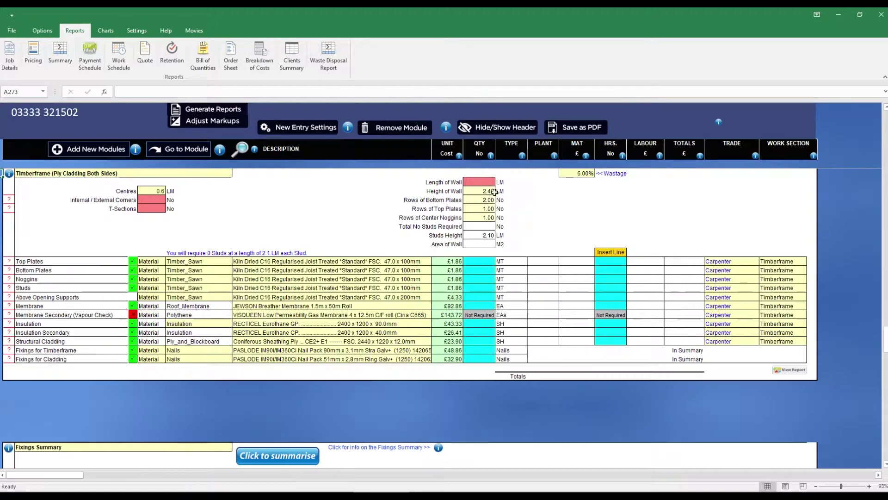
type("2.3")
key("Return")
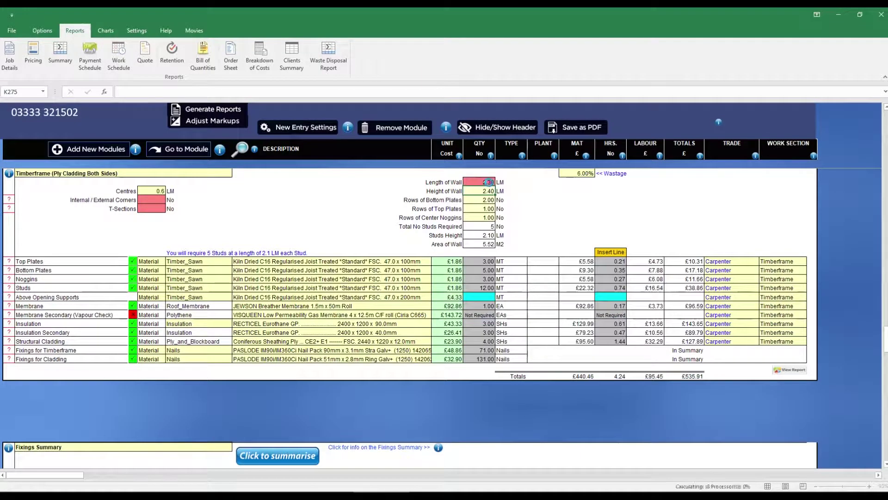
Step: Add the Tile Hanging (Vertical Tiles to Walls) module to the pricing sheet
left_click(103, 153)
type("til")
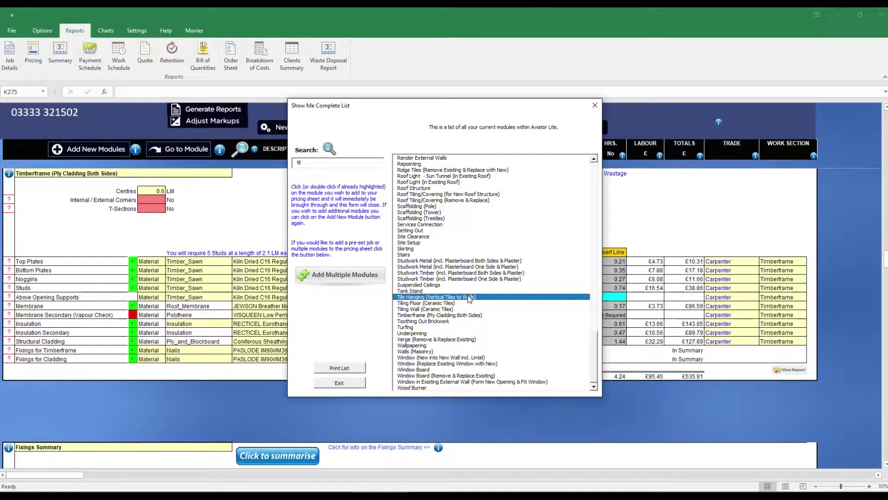
double_click(469, 297)
Step: Set the tile hanging to length 2.3 LM, height 2.4 LM and deducted openings 2 M2, and exclude the vapour membrane
type("2.3")
key("Return")
type("2.4")
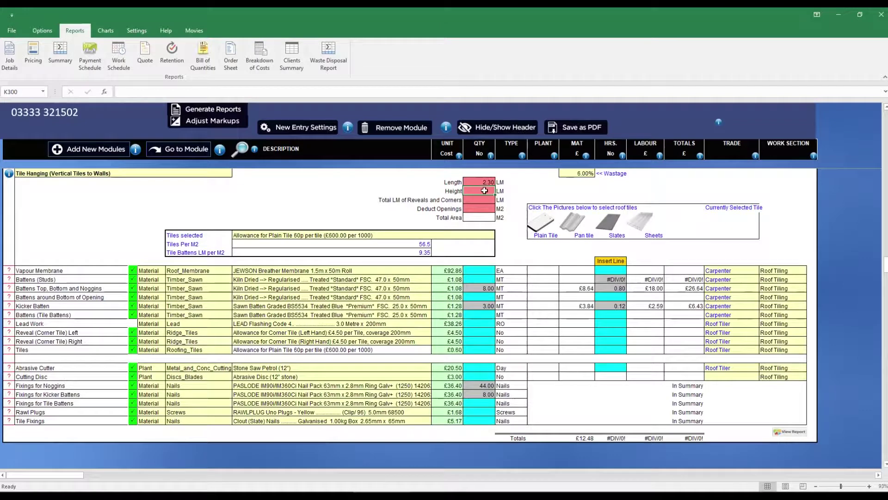
key("Return")
key("Return")
type("2")
key("Return")
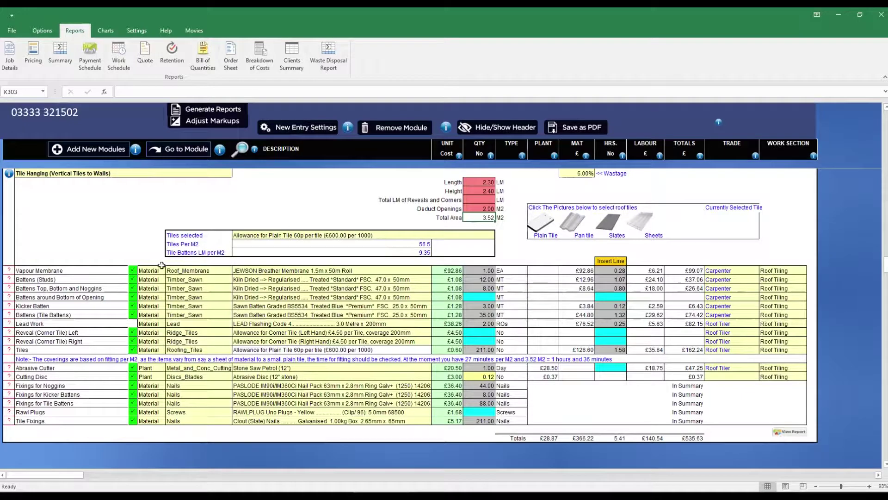
left_click(133, 270)
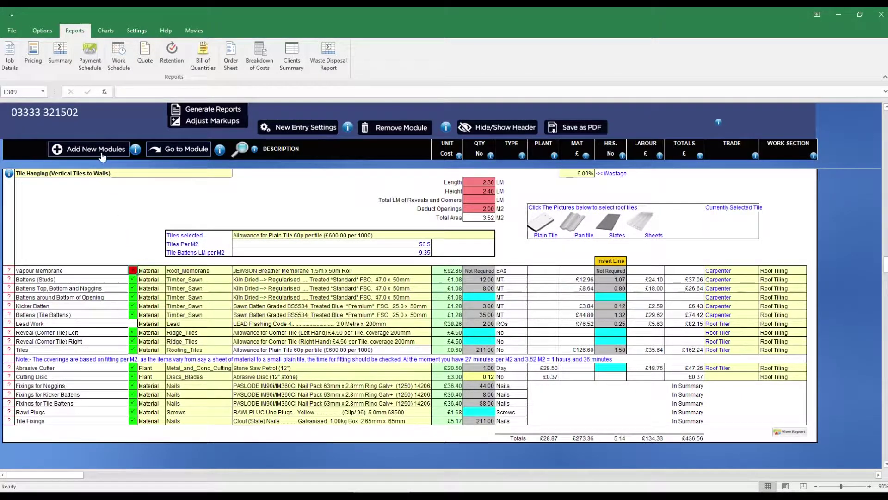
Step: Add the Window (New into New Wall incl. Lintel) module with a quantity of 1
left_click(101, 150)
left_click_drag(592, 183, 597, 396)
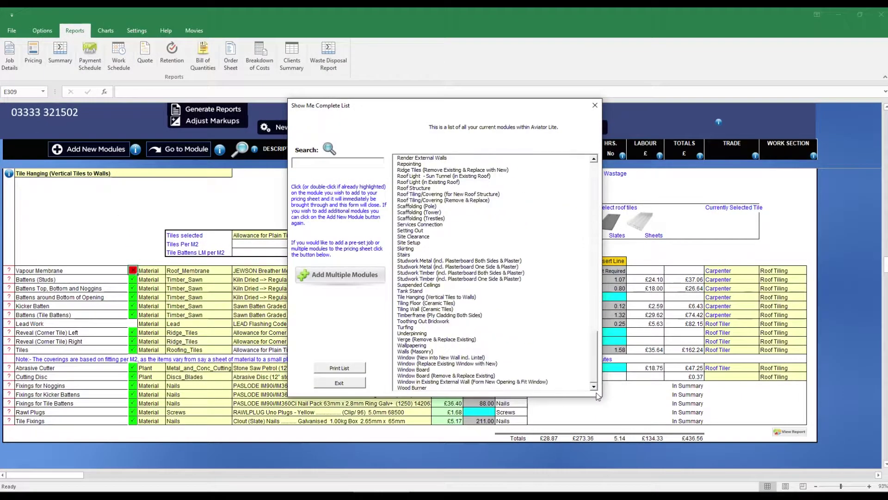
left_click(429, 358)
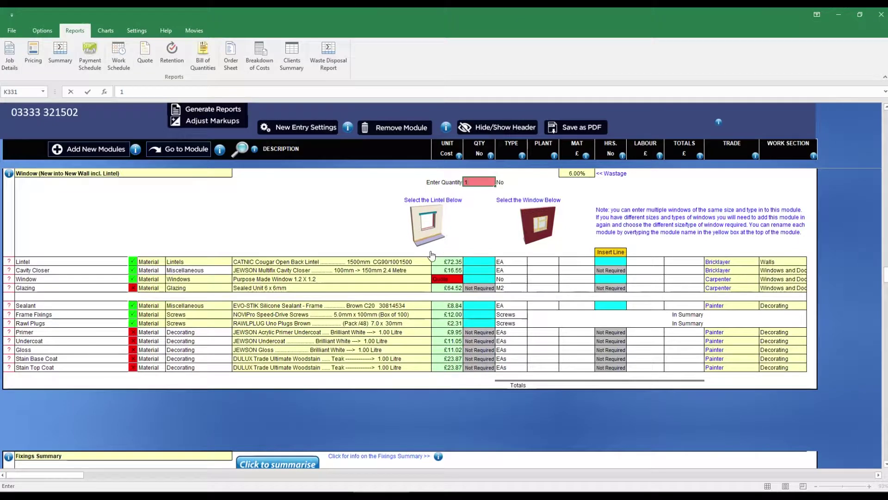
Step: Change the new-wall window to Purpose Made Window 1.774 X 1.2 at £540 and its lintel to an ACP Prestressed lintel
left_click(407, 279)
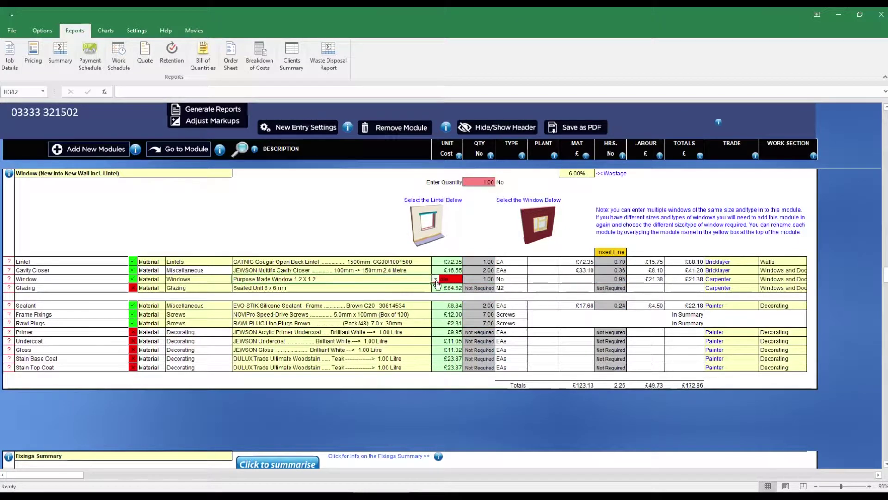
left_click(436, 279)
left_click(385, 308)
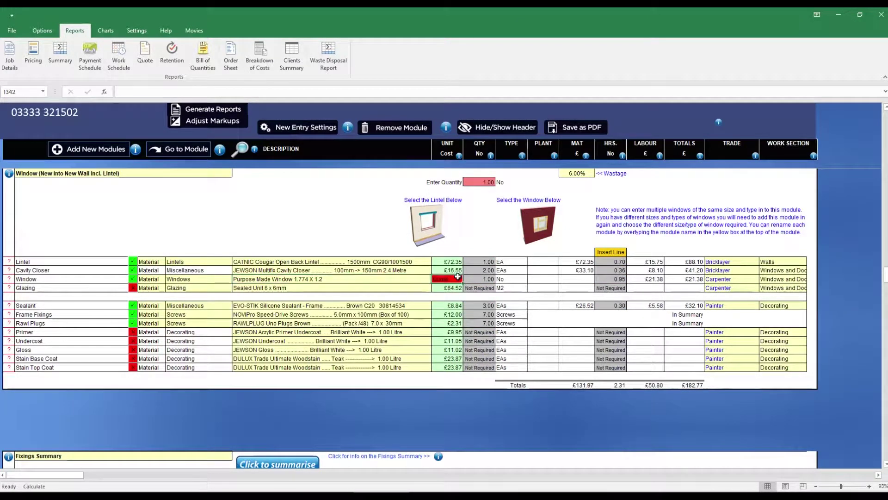
left_click(418, 262)
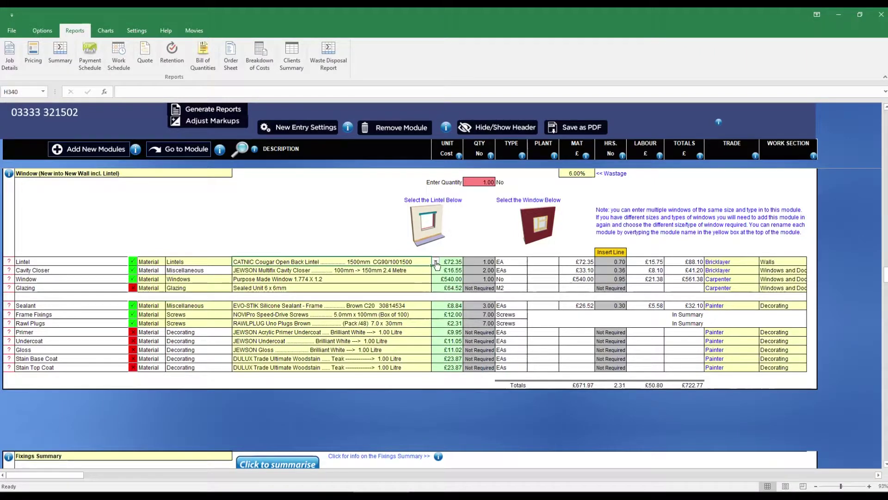
left_click(435, 262)
left_click(398, 307)
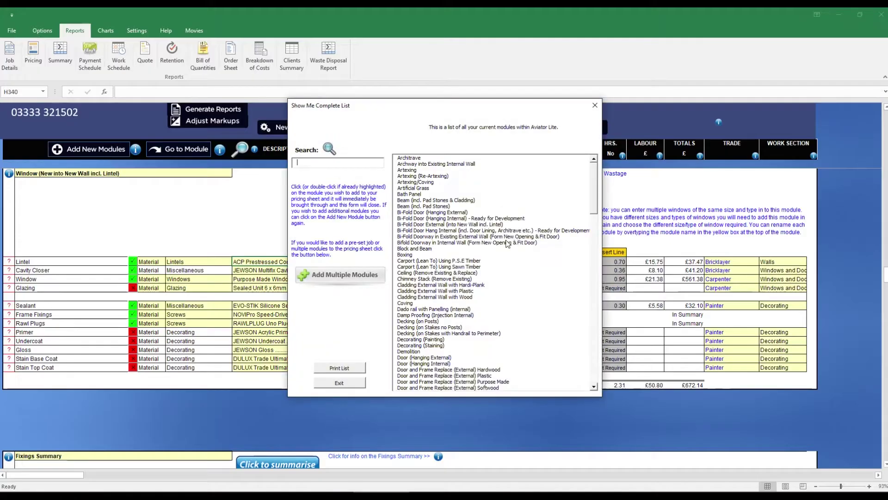
Step: Add the Studwork Timber (incl. Plasterboard Both Sides & Plaster) module to the pricing sheet
scroll(493, 289, "down", 15)
left_click(494, 279)
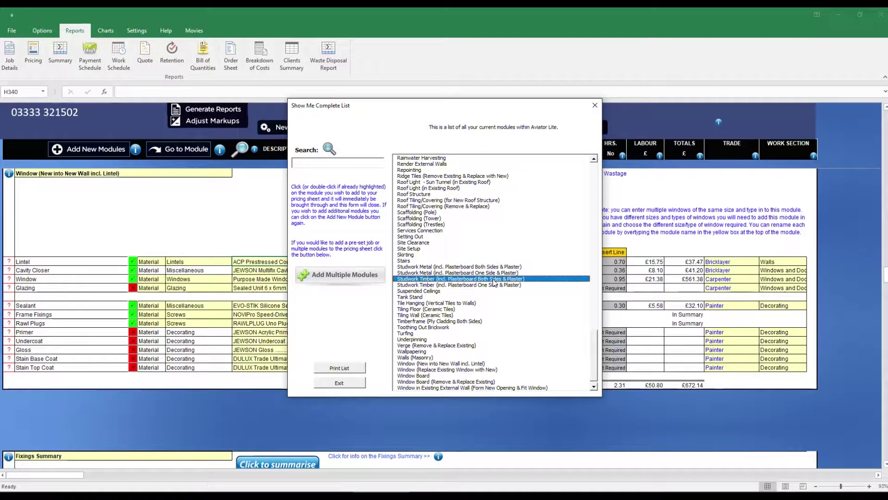
double_click(494, 280)
Step: Set the double-sided studwork to length 9 LM, height 2.4 LM, 2 bottom plates, 1 top plate and 1 centre noggin
type("9")
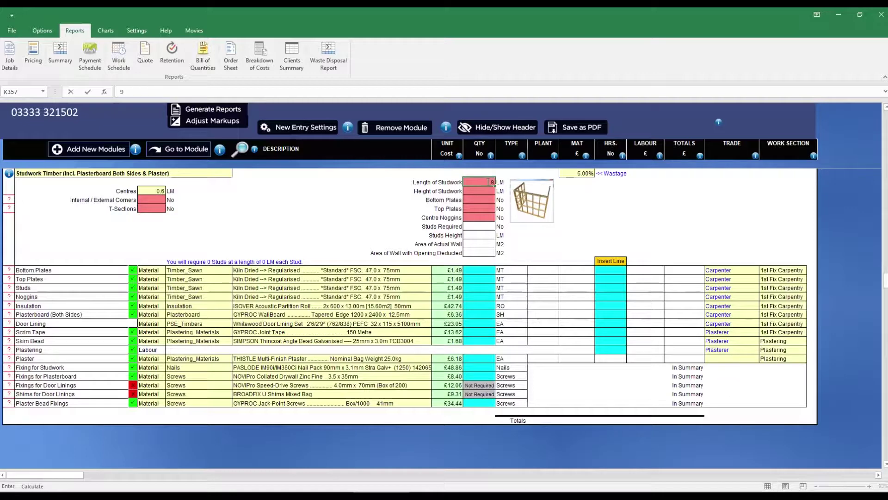
key("Return")
type("2.4")
key("Return")
type("2.")
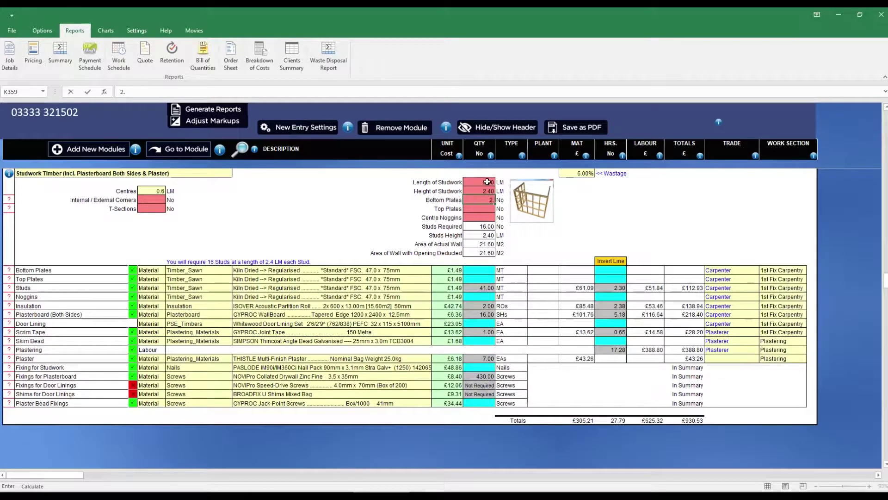
key("Return")
type("1")
key("Return")
type("1")
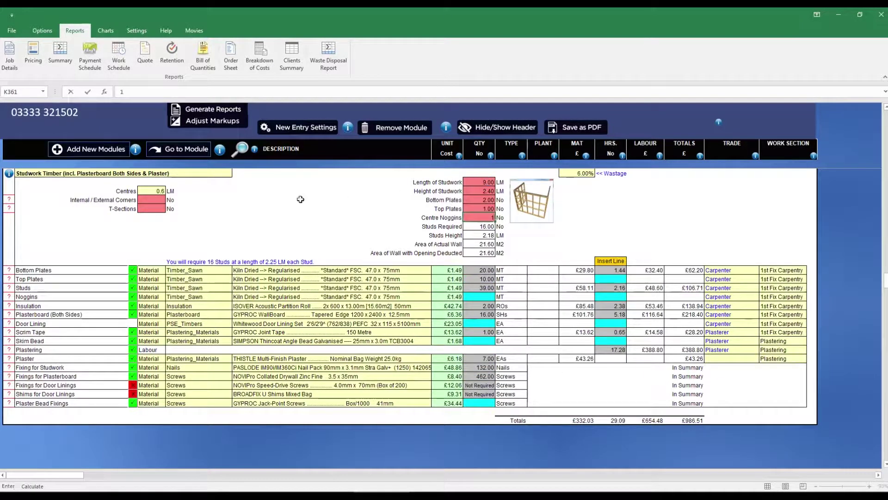
key("Return")
Step: Set the double-sided studwork to 1 internal/external corner and 3 T-sections, with a door lining quantity of 3
left_click(161, 199)
type("1")
key("Return")
type("3")
key("Return")
left_click(479, 324)
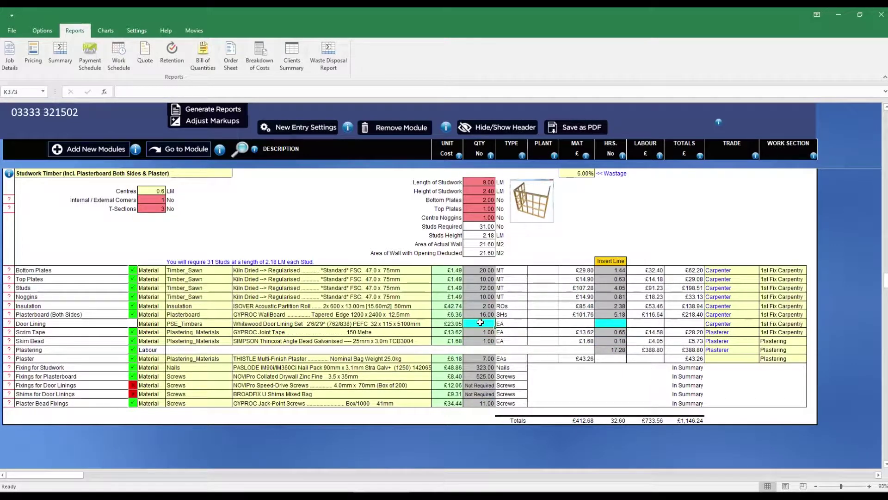
type("2")
key("Return")
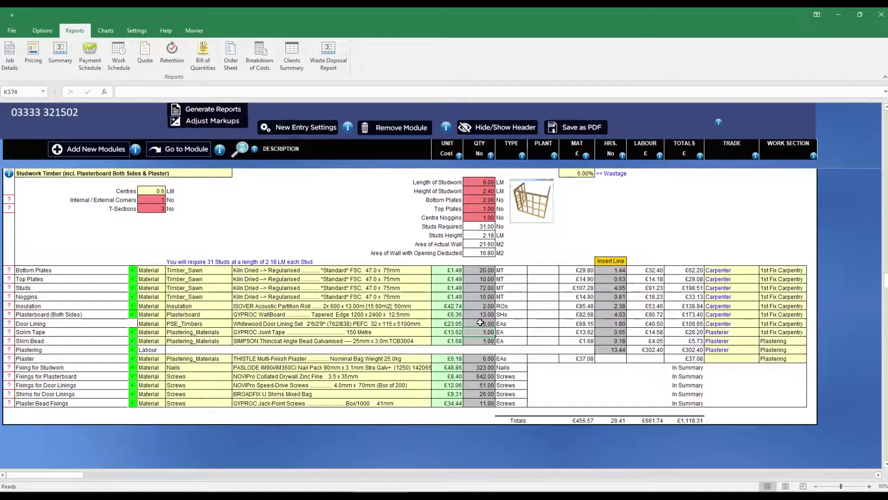
Step: Add the Door Hang Internal (incl. Door Lining, Architrave etc.) module with 3 door sets and exclude its door lining
left_click(105, 151)
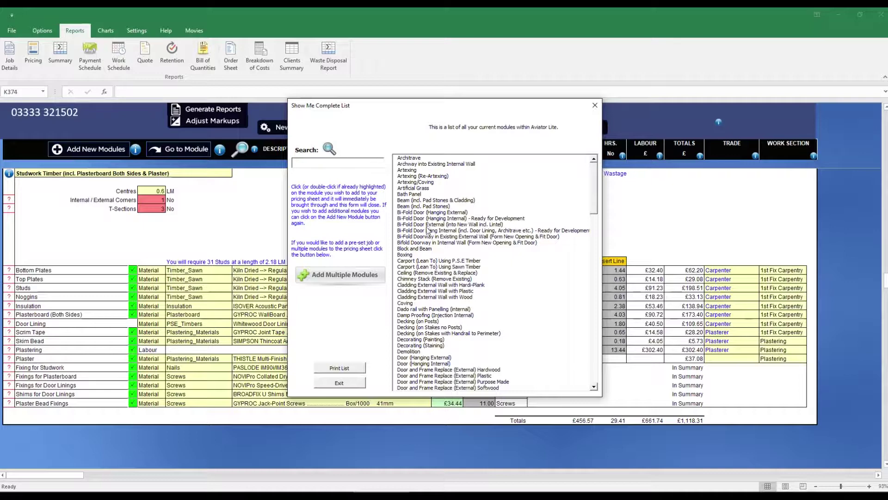
left_click_drag(594, 209, 594, 224)
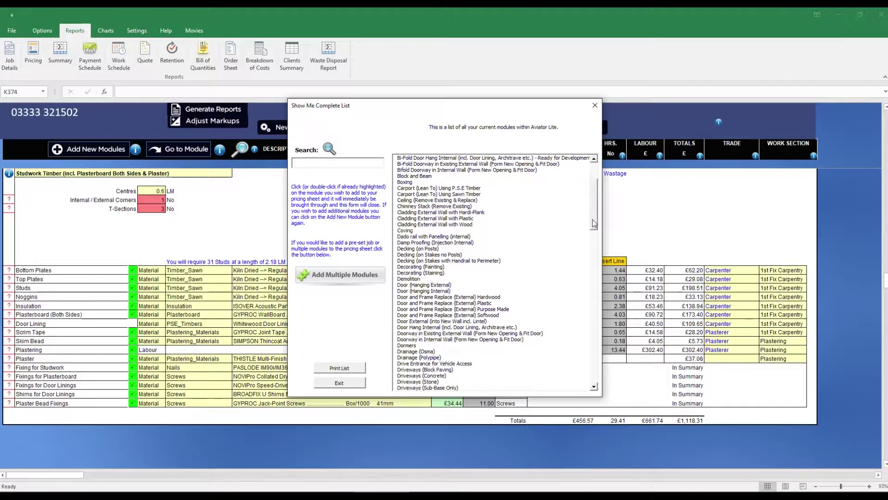
left_click(499, 326)
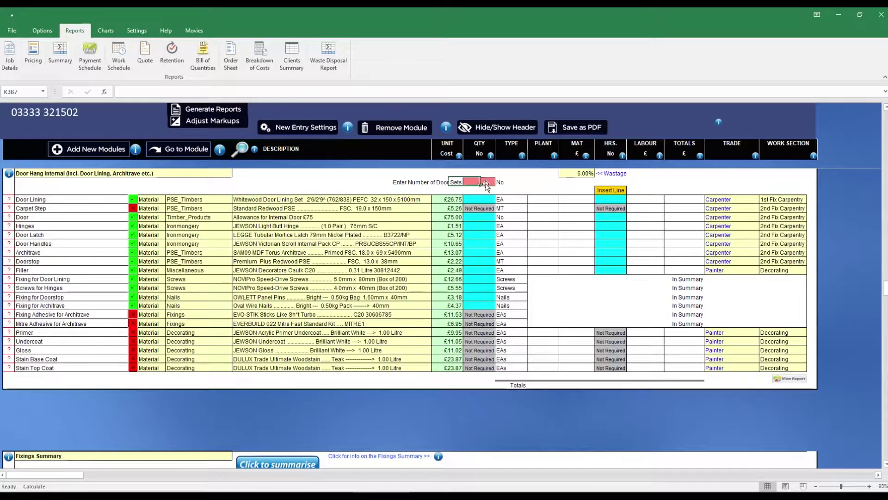
type("3")
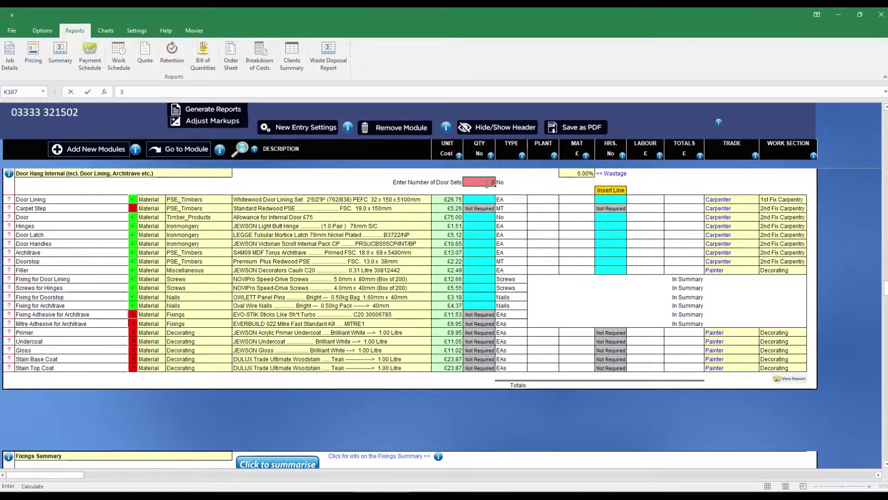
key("Return")
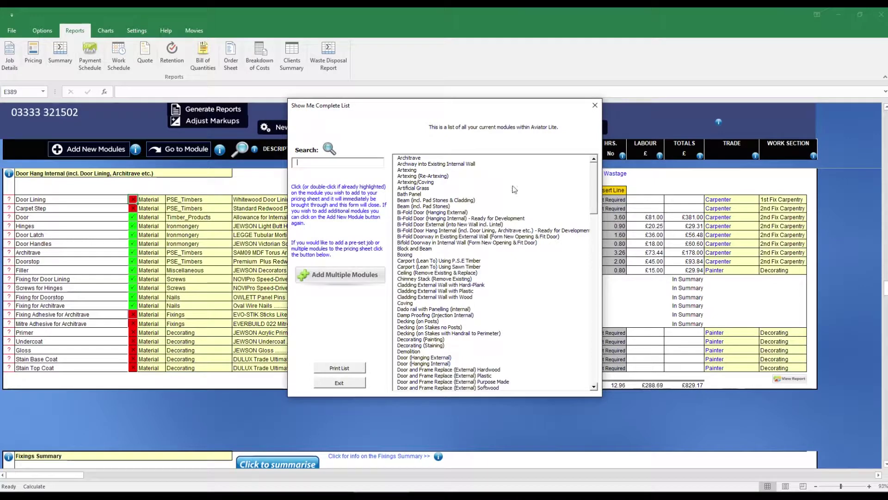
Step: Add the Skirting module to the pricing sheet
type("sk")
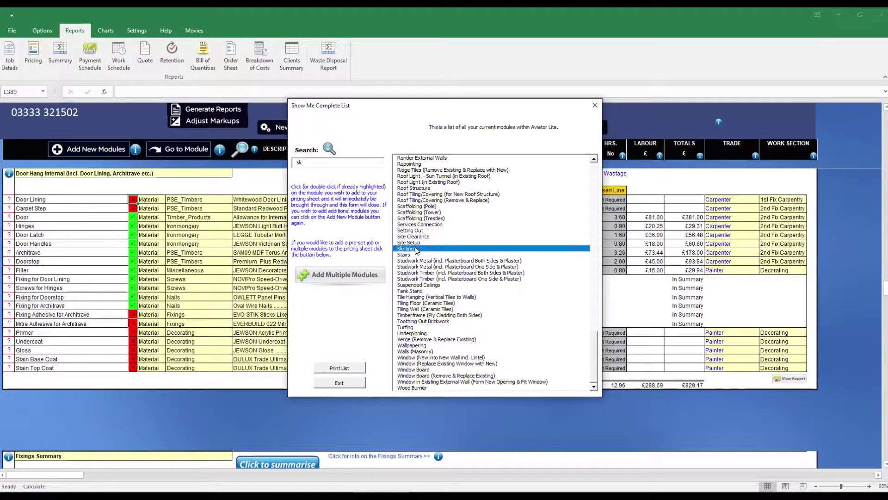
double_click(416, 248)
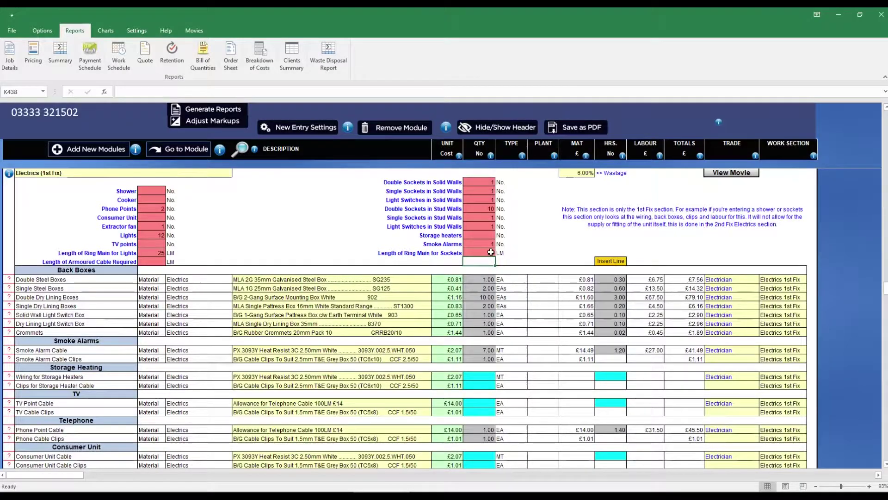
Step: Add the Electrics (2nd Fix) module and calculate its quantities from the Electrics (1st Fix) entries
left_click(97, 149)
scroll(509, 265, "down", 9)
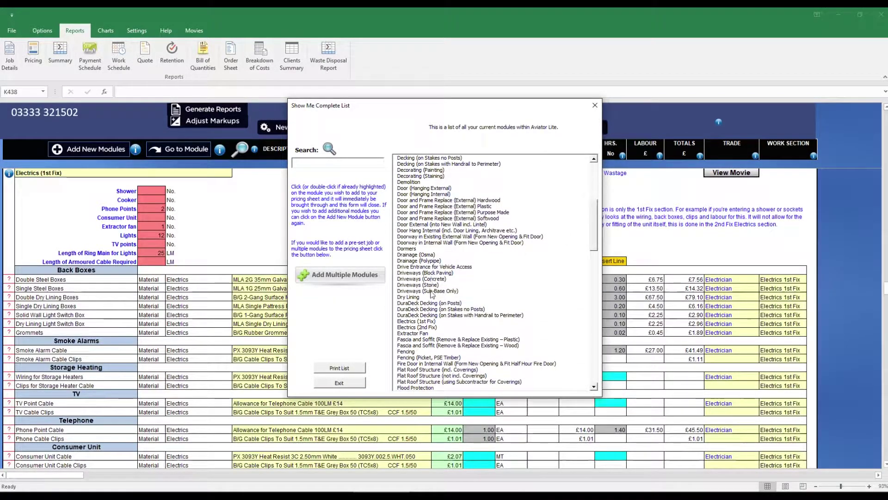
left_click(419, 327)
left_click(475, 199)
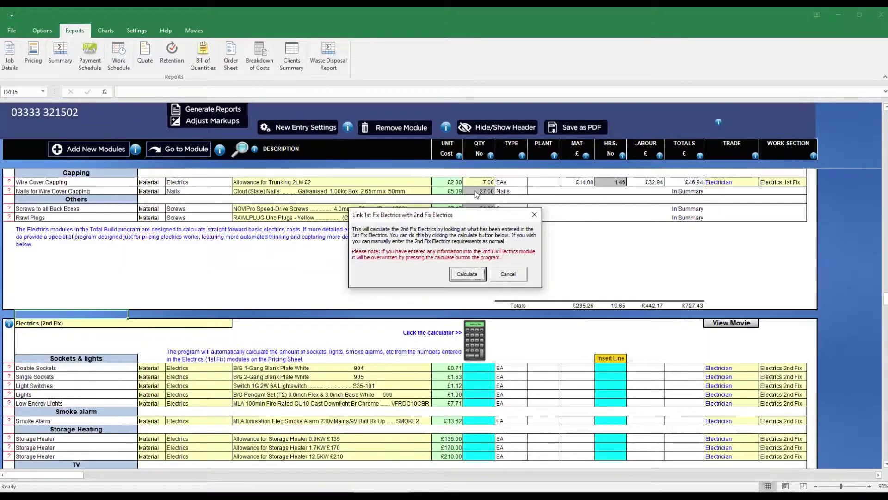
left_click(468, 274)
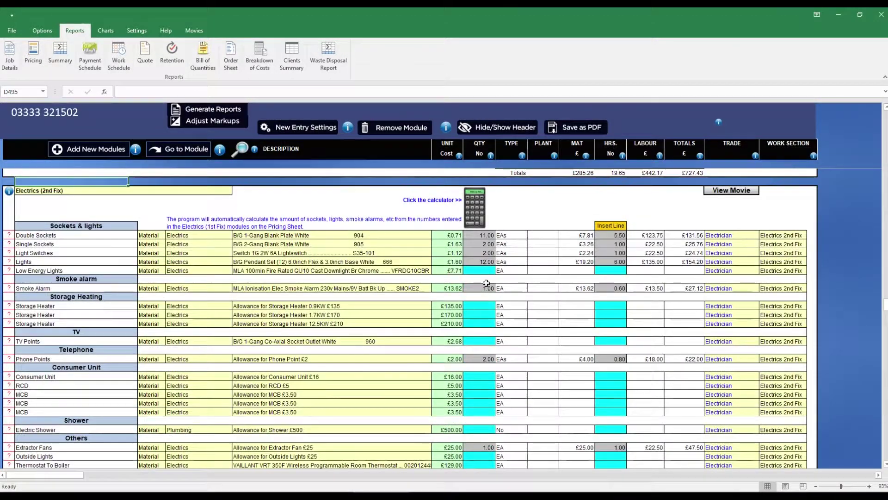
Step: Set the low energy lights quantity in the Electrics (2nd Fix) module to 10
left_click(489, 271)
type("10")
key("Return")
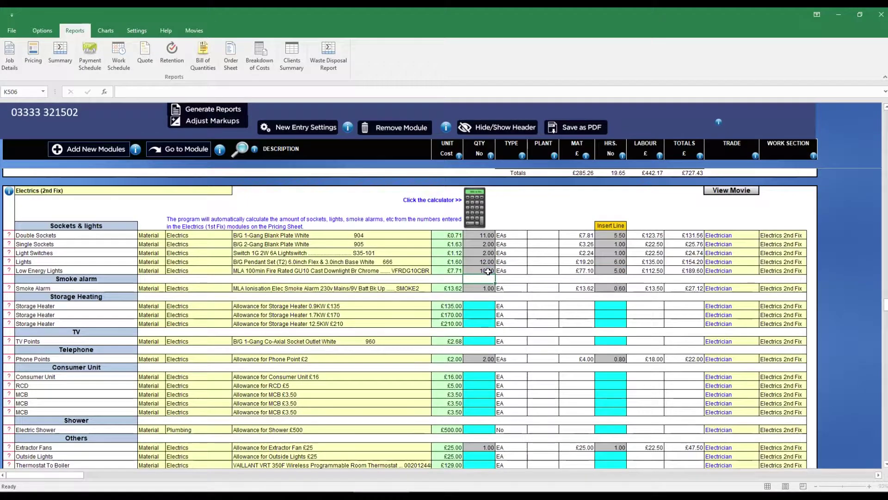
Step: Add the Plumbing (2nd Fix) module and set its quantities to 1 sink, 1 toilet and 2 taps
scroll(501, 244, "down", 15)
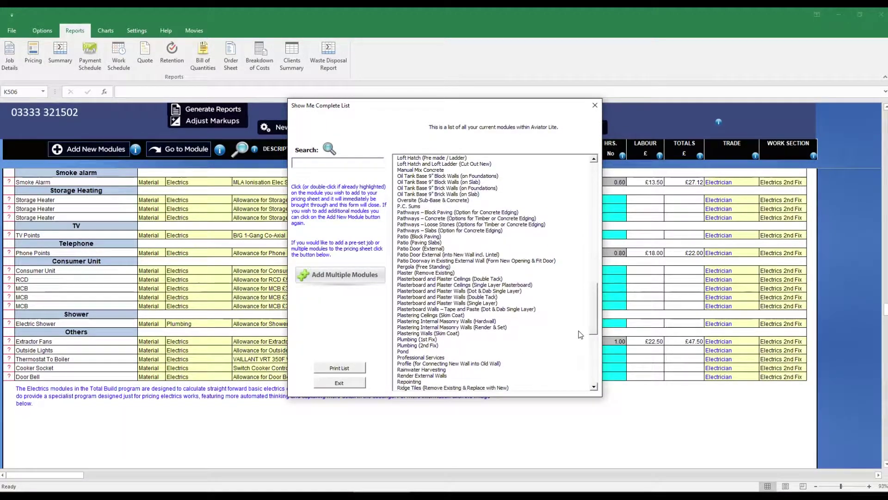
left_click(411, 345)
type("1")
key("Return")
type("1")
key("Return")
key("Down")
key("Down")
type("2")
key("Return")
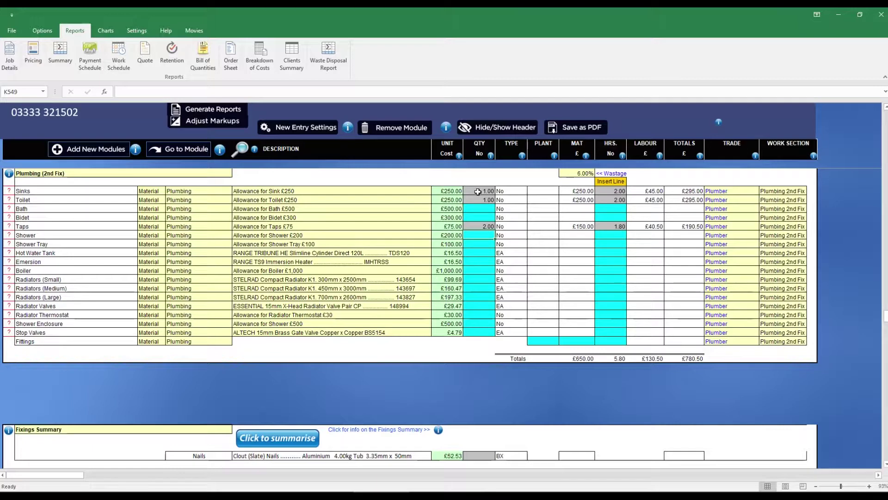
Step: In the Plumbing (2nd Fix) module, enter 2 small, 1 medium and 1 large radiator, 4 radiator valves and 4 radiator thermostats
key("Down")
key("Down")
key("Down")
key("Down")
key("Down")
type("2")
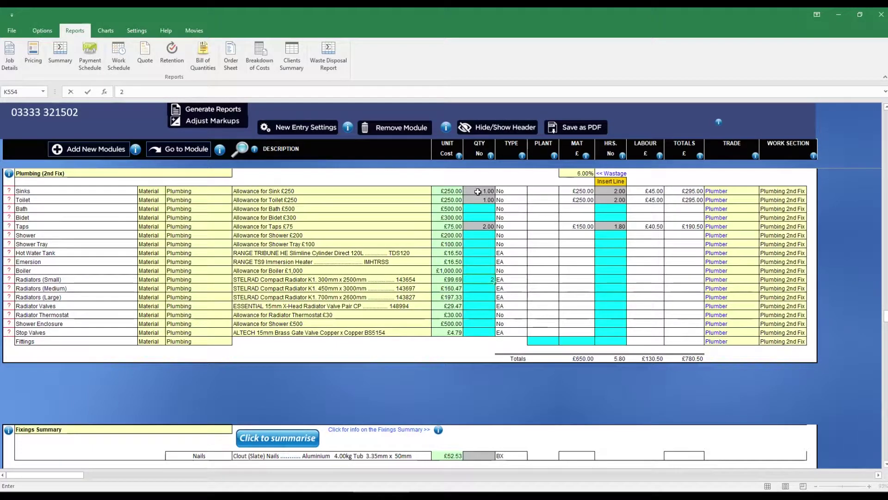
key("Return")
type("1")
key("Return")
type("1")
key("Return")
type("4")
key("Return")
type("4")
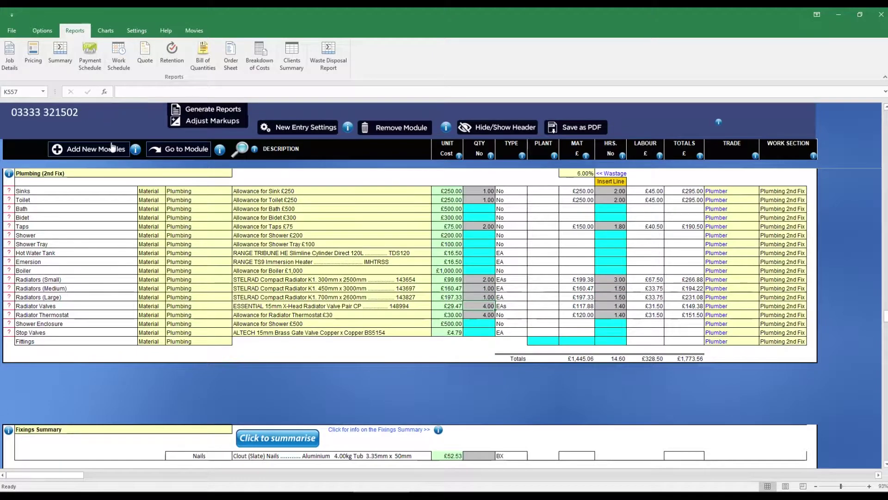
Step: Add the Decorating (Painting) module with 75 LM of architrave, 30 LM of skirting, 4 LM of door linings and 5 internal doors
left_click(112, 147)
double_click(427, 337)
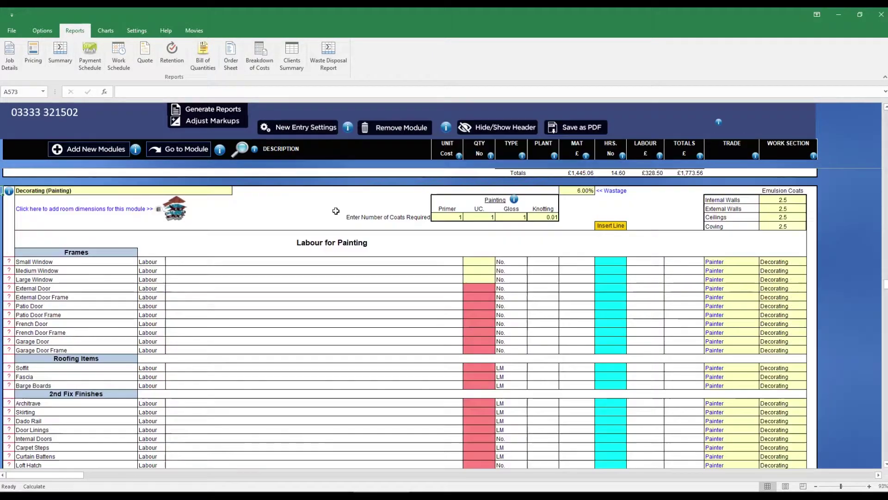
scroll(280, 358, "down", 3)
left_click(479, 323)
type("75")
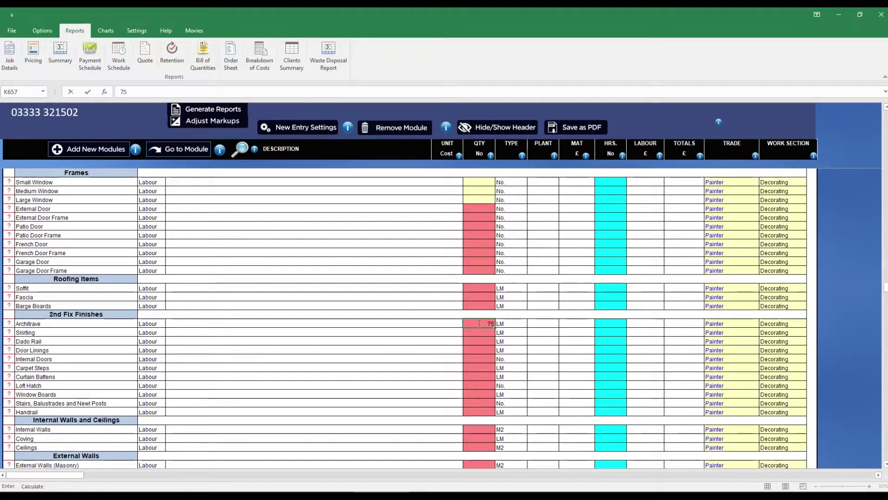
key("Return")
type("30")
left_click(480, 348)
type("4")
key("Return")
type("5")
key("Return")
Step: Set the internal walls quantity in the Decorating (Painting) module to 54 M2
left_click(480, 429)
scroll(483, 416, "down", 1)
type("54")
left_click(491, 430)
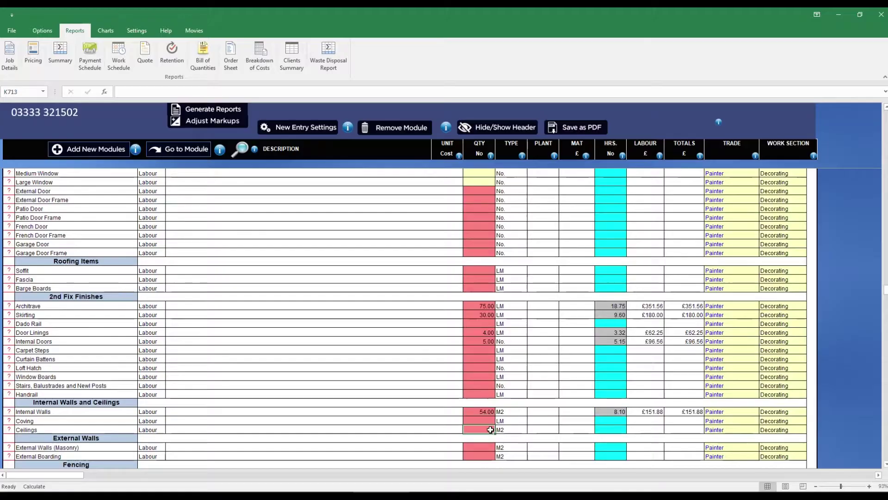
scroll(490, 429, "down", 10)
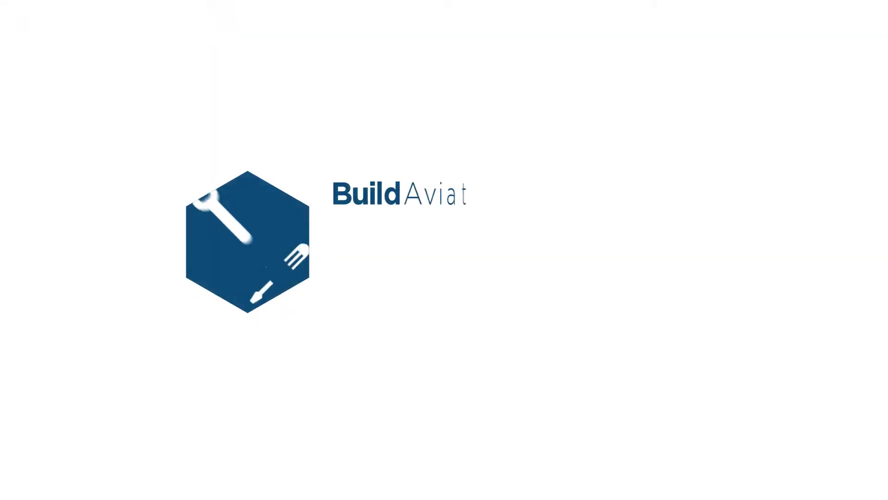